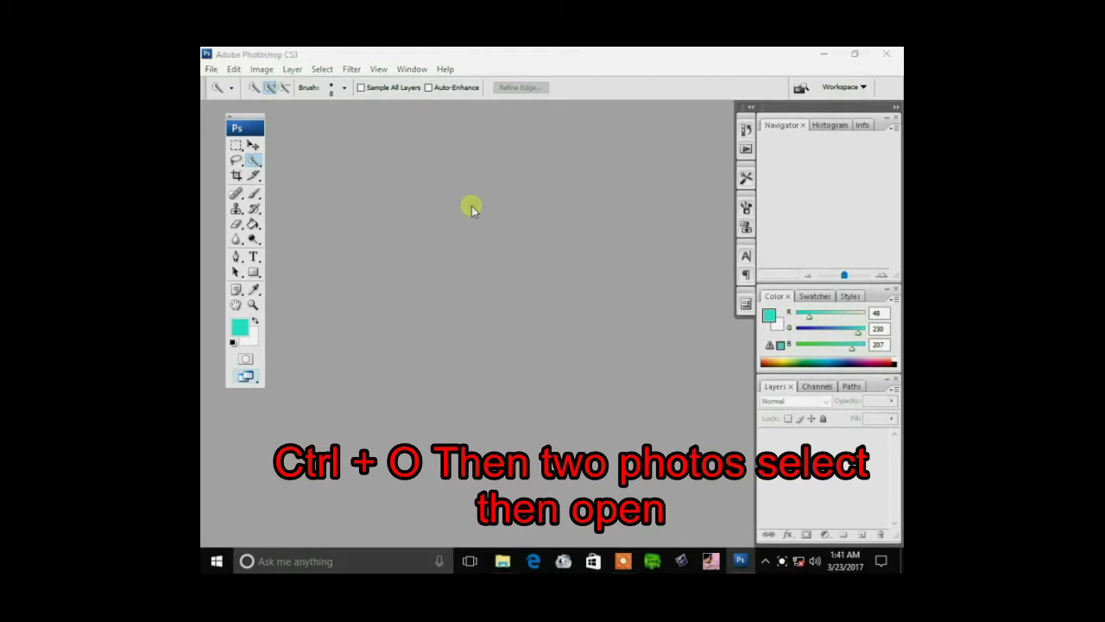
- Open the photos 1.jpg and 2.jpg at the same time from their folder
{"action": "key", "text": "ctrl+o"}
{"action": "left_click", "coordinate": [409, 173]}
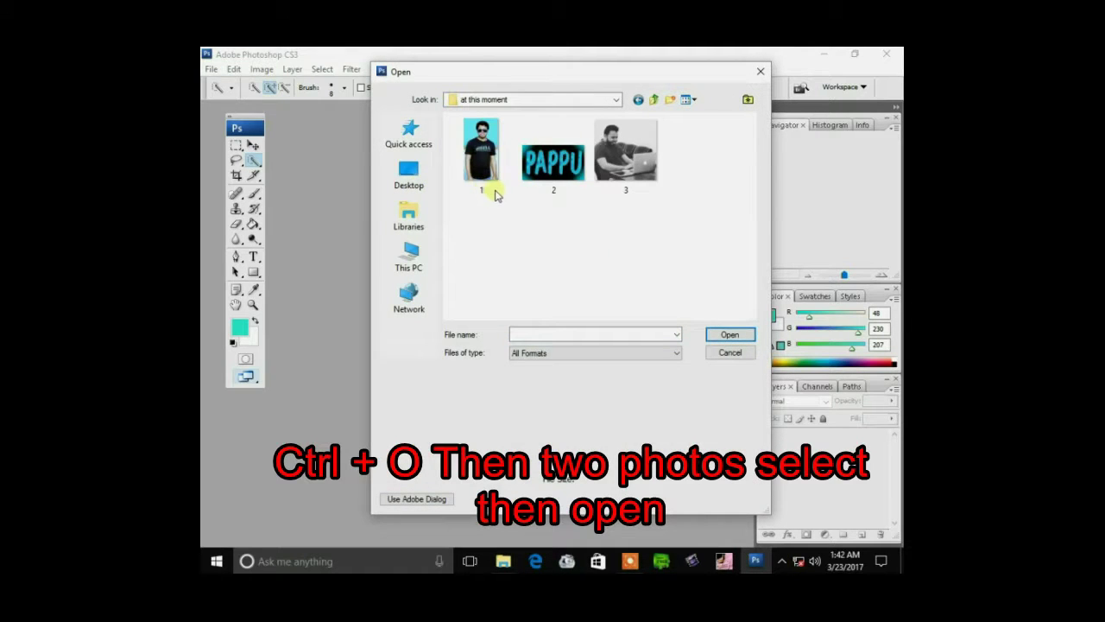
{"action": "left_click", "coordinate": [539, 160]}
{"action": "left_click", "coordinate": [482, 160], "text": "ctrl"}
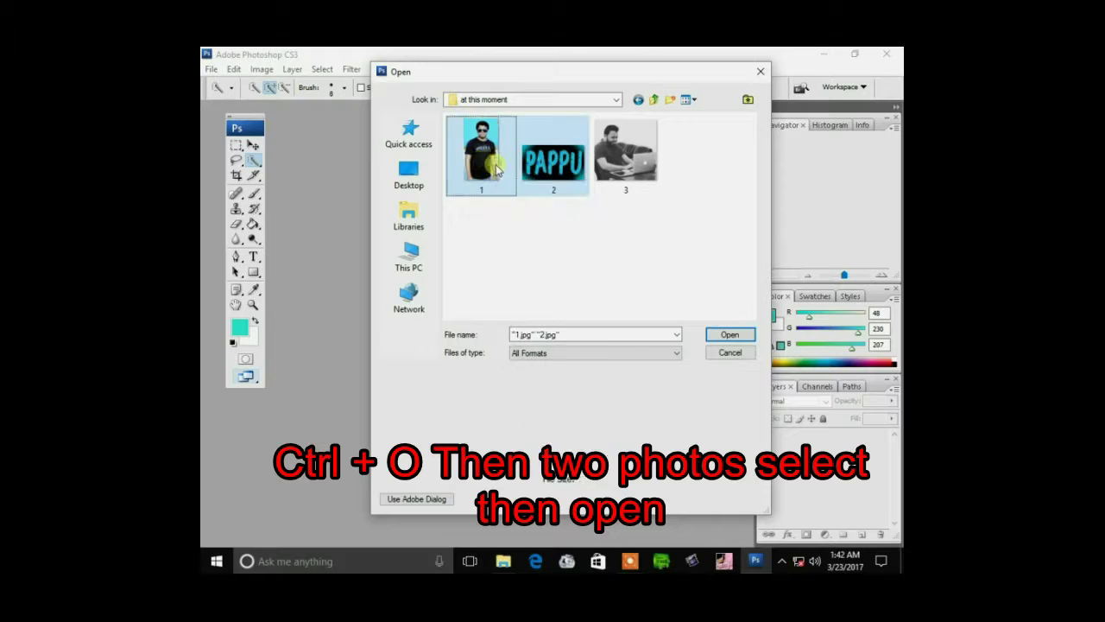
{"action": "left_click", "coordinate": [729, 335]}
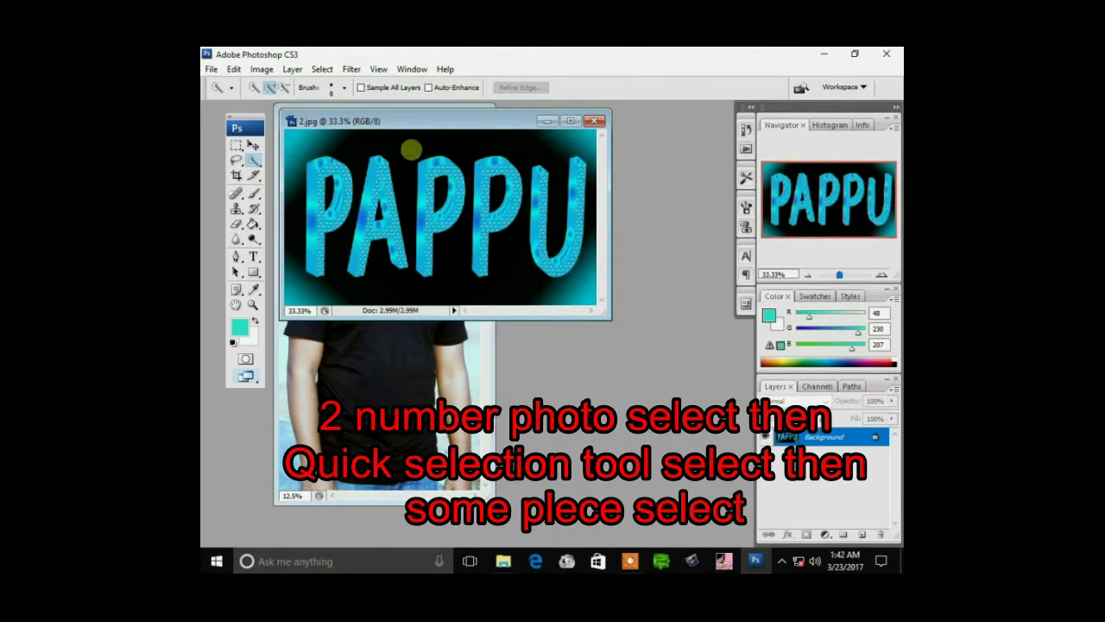
- Unlock the 2.jpg background as Layer 0 and select a small piece of the first P
{"action": "left_click_drag", "start_coordinate": [449, 128], "coordinate": [544, 156]}
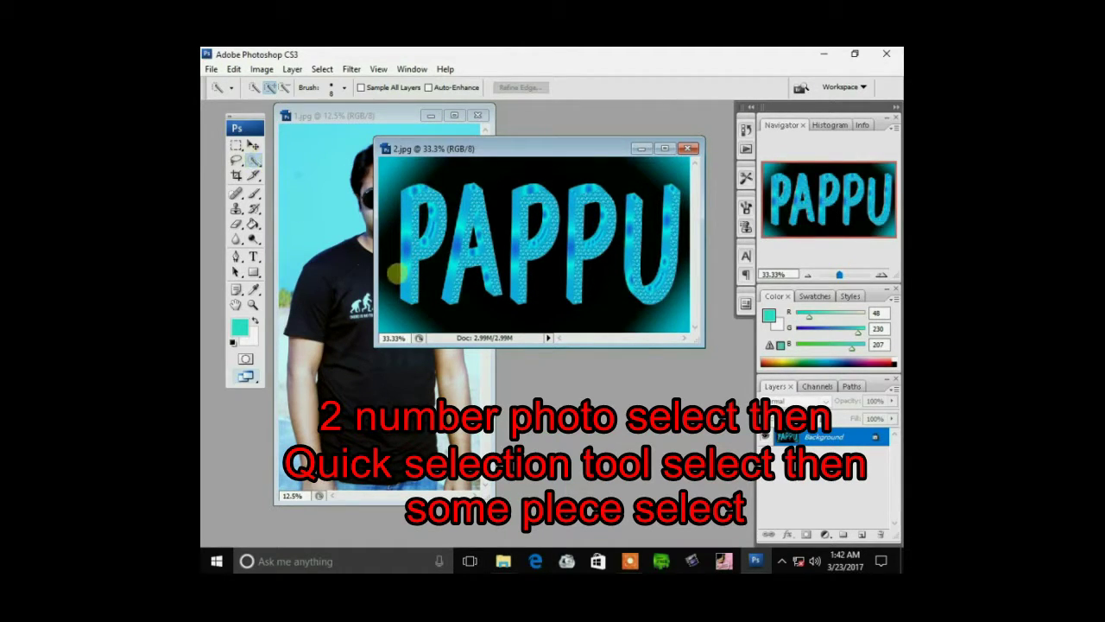
{"action": "double_click", "coordinate": [850, 436]}
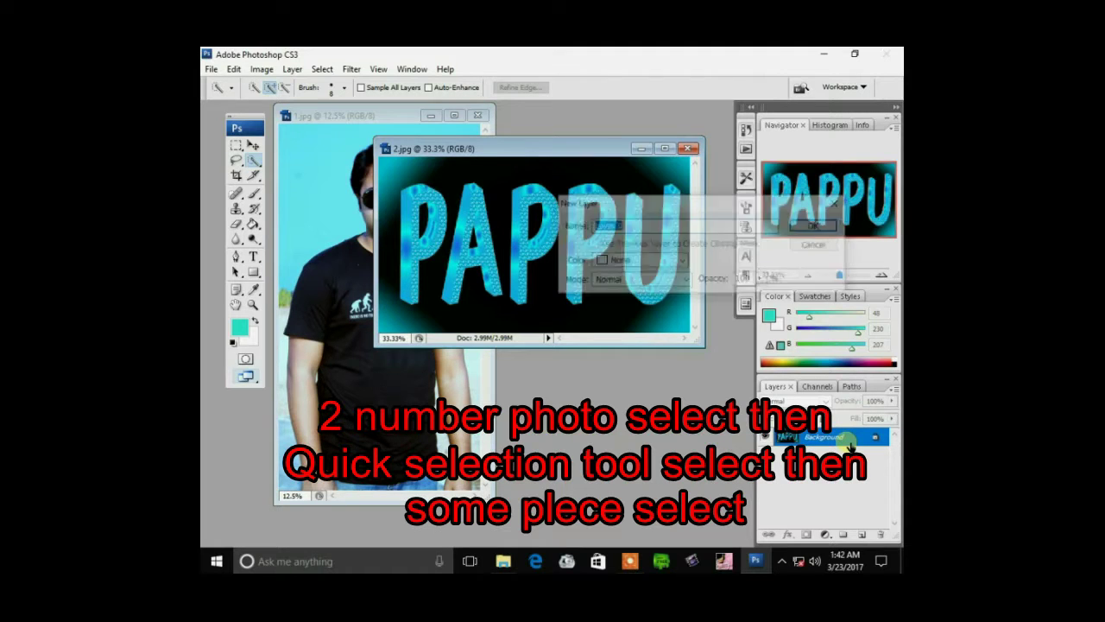
{"action": "left_click", "coordinate": [816, 224]}
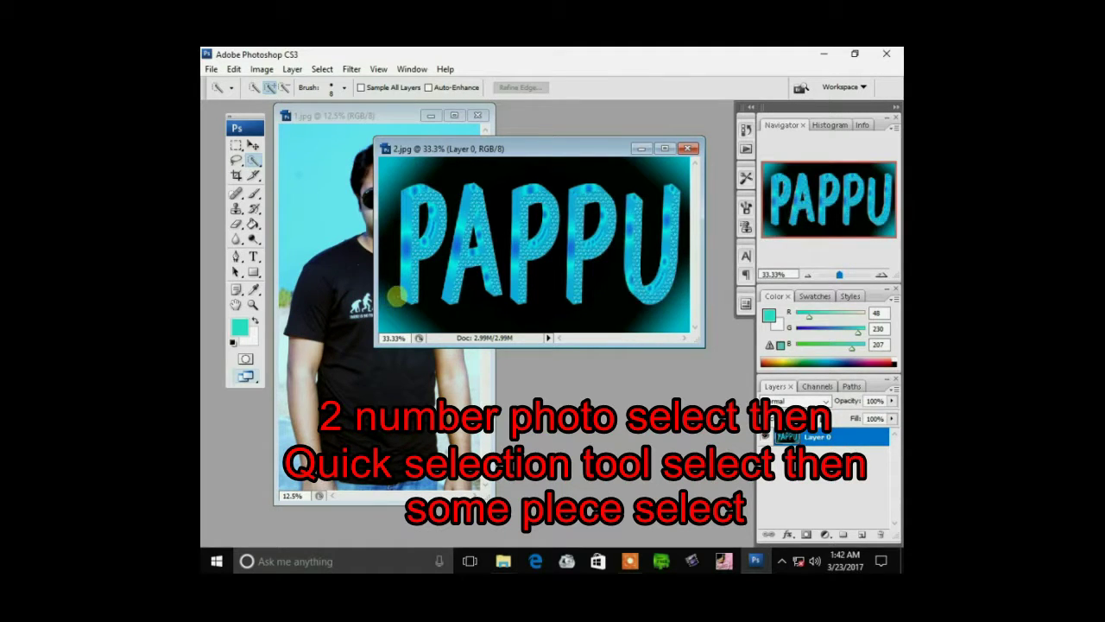
{"action": "left_click", "coordinate": [407, 292]}
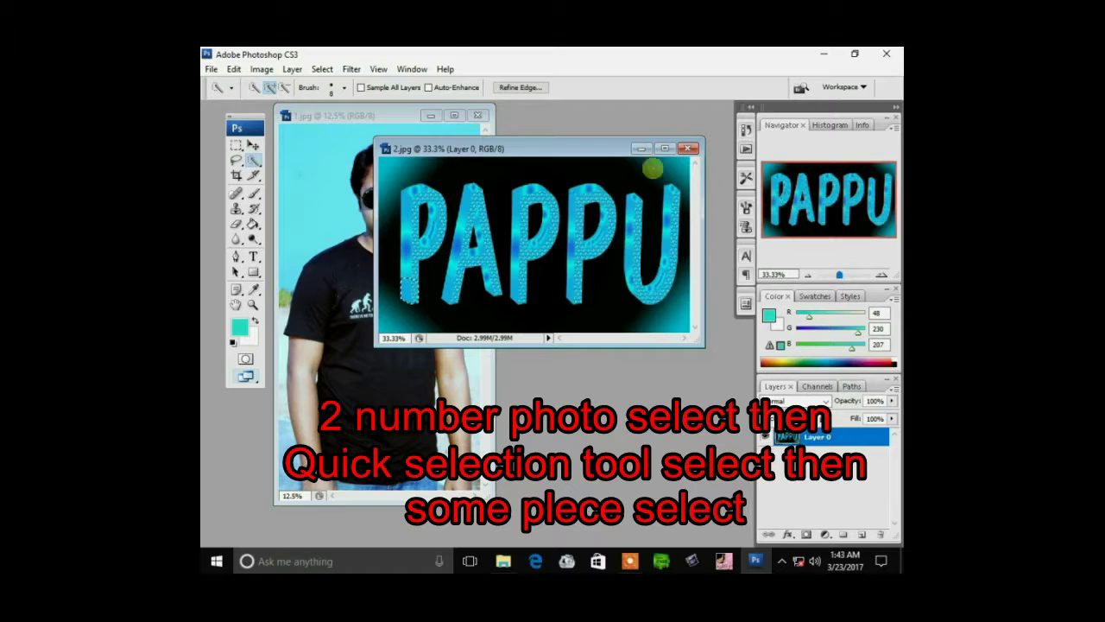
- Minimize 2.jpg and give the Quick Selection brush 100 px diameter and 52% hardness
{"action": "left_click", "coordinate": [639, 149]}
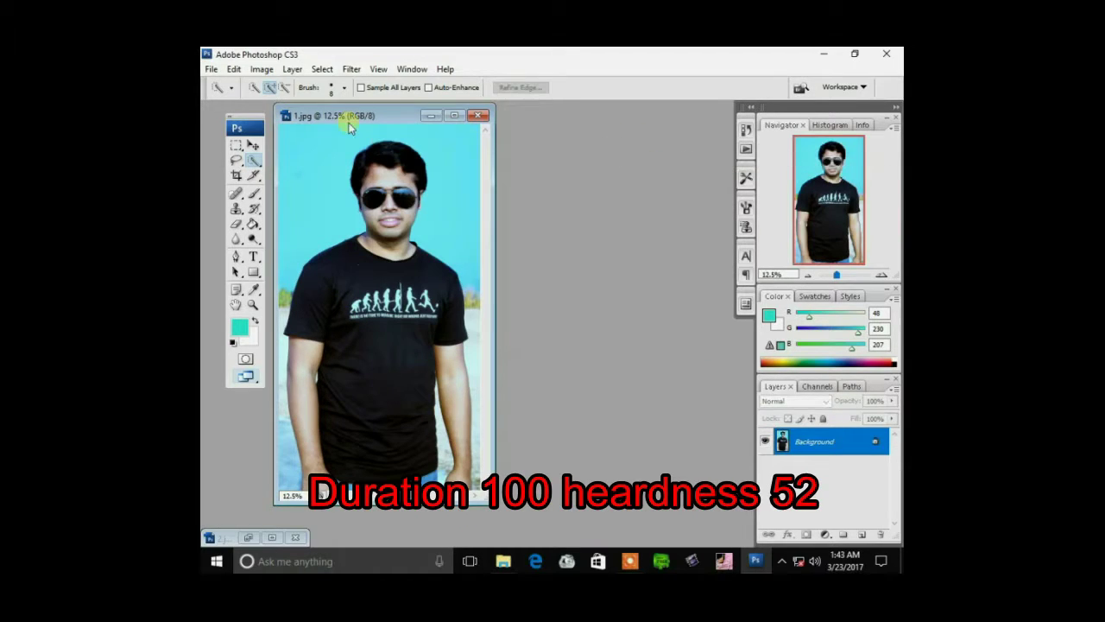
{"action": "left_click_drag", "start_coordinate": [350, 115], "coordinate": [520, 128]}
{"action": "left_click", "coordinate": [344, 87]}
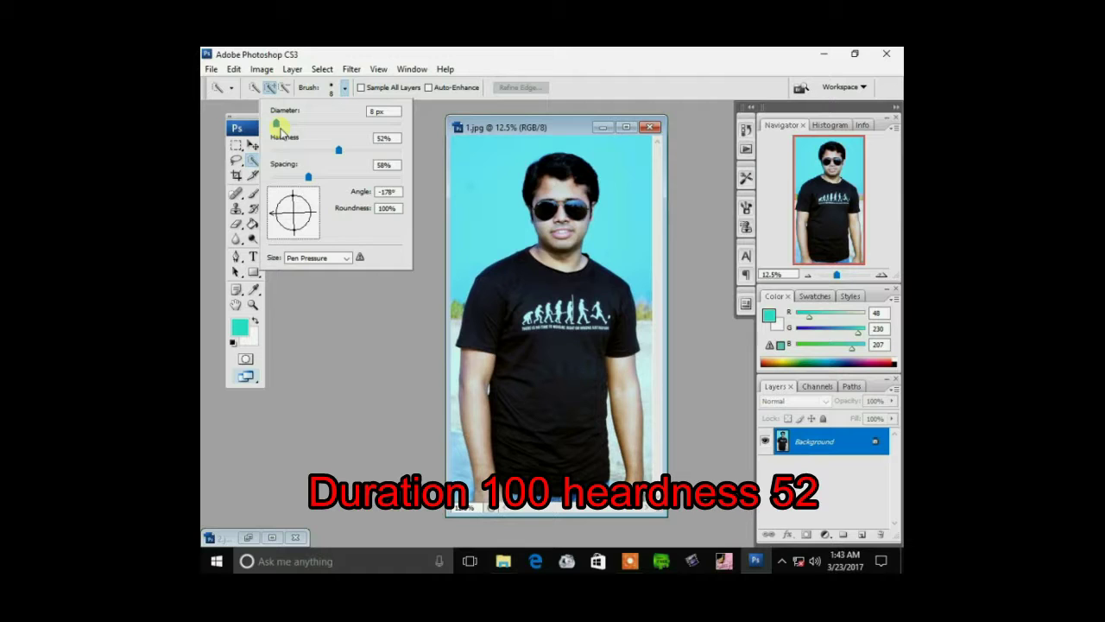
{"action": "mouse_move", "coordinate": [279, 125]}
{"action": "left_mouse_down"}
{"action": "mouse_move", "coordinate": [342, 132]}
{"action": "mouse_move", "coordinate": [335, 124]}
{"action": "left_mouse_up"}
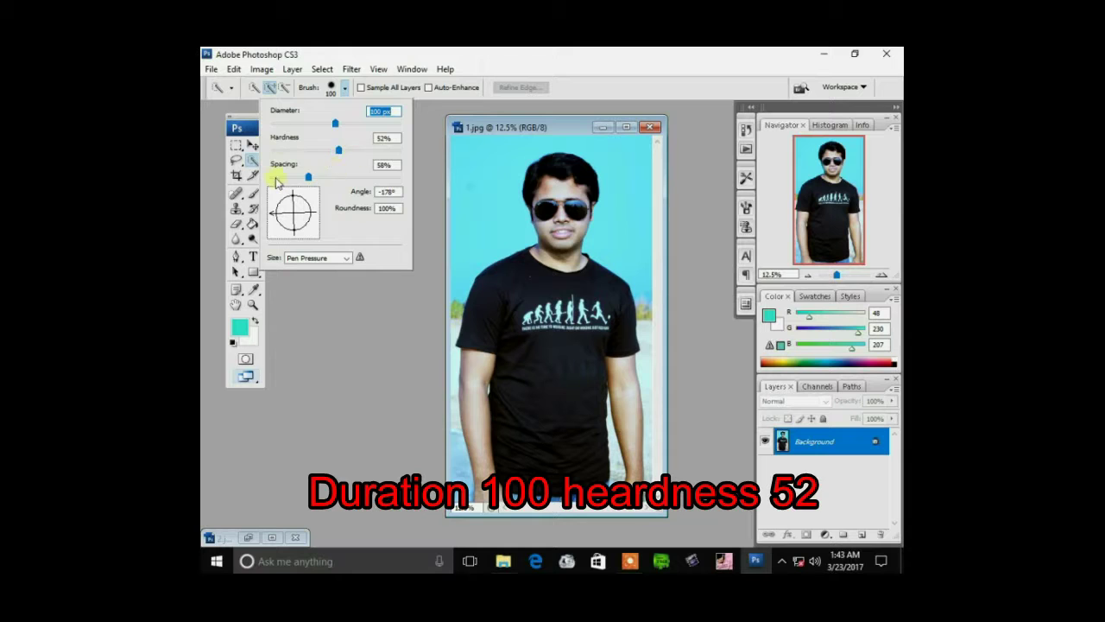
{"action": "left_click", "coordinate": [377, 311]}
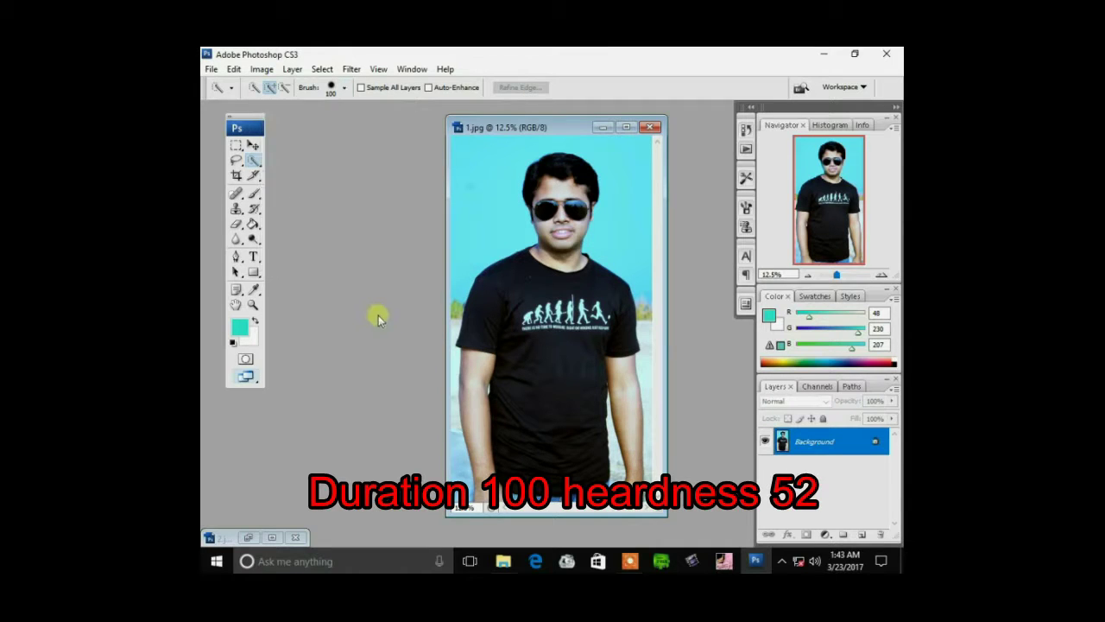
- Paint a Quick Selection over the man's shirt, body and chest graphic
{"action": "mouse_move", "coordinate": [650, 427]}
{"action": "left_mouse_down"}
{"action": "mouse_move", "coordinate": [535, 307]}
{"action": "mouse_move", "coordinate": [602, 323]}
{"action": "left_mouse_up"}
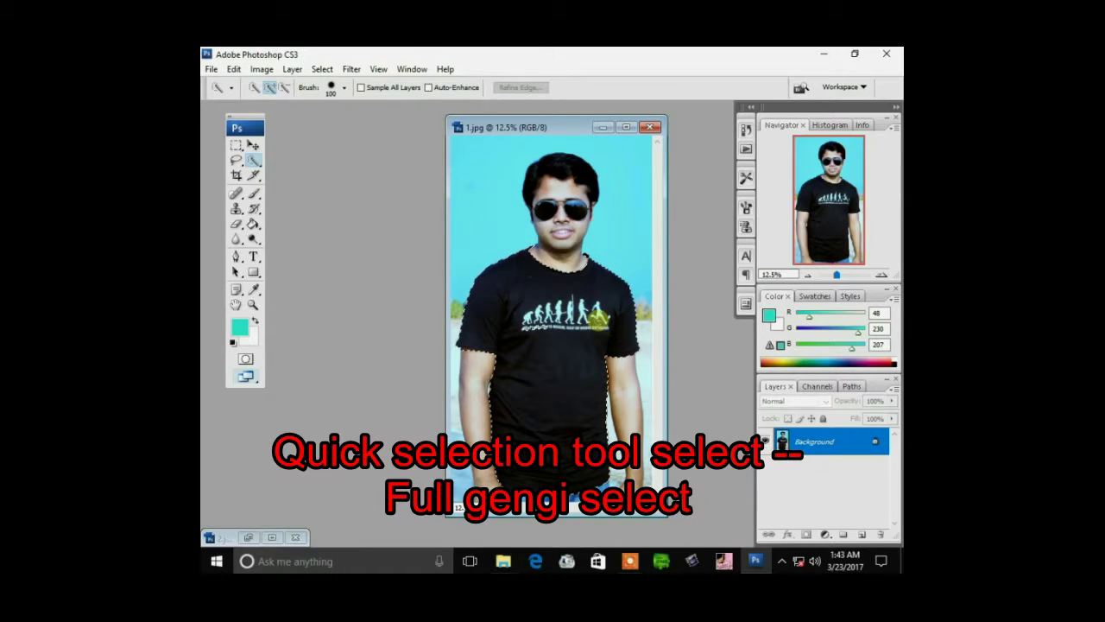
{"action": "mouse_move", "coordinate": [602, 324]}
{"action": "left_mouse_down"}
{"action": "mouse_move", "coordinate": [533, 304]}
{"action": "mouse_move", "coordinate": [569, 321]}
{"action": "left_mouse_up"}
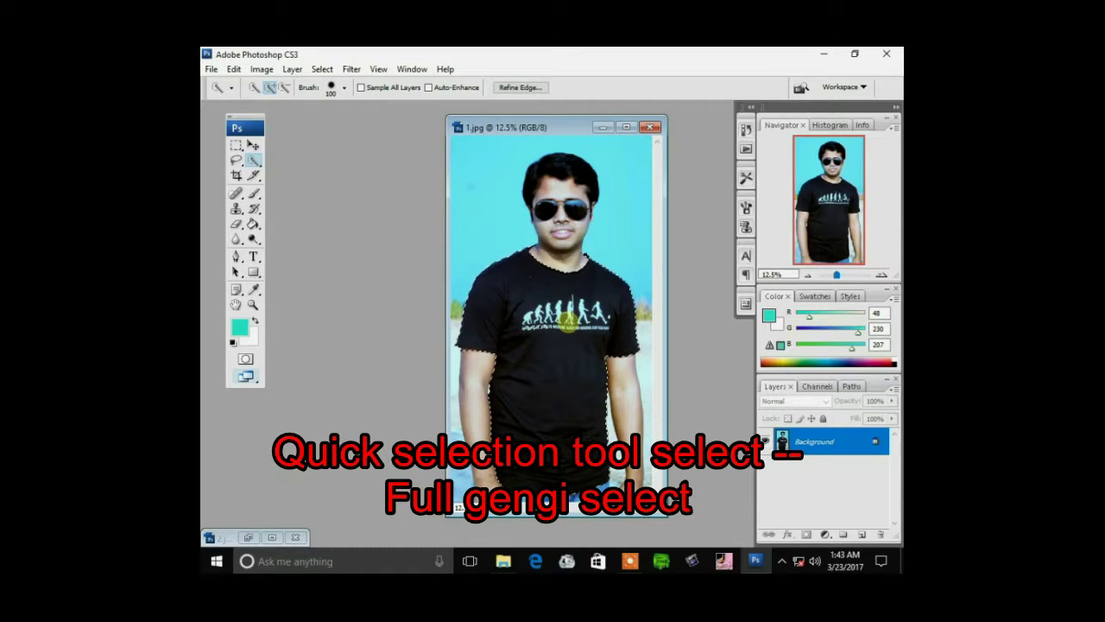
{"action": "scroll", "coordinate": [567, 321], "scroll_direction": "up", "scroll_amount": 3}
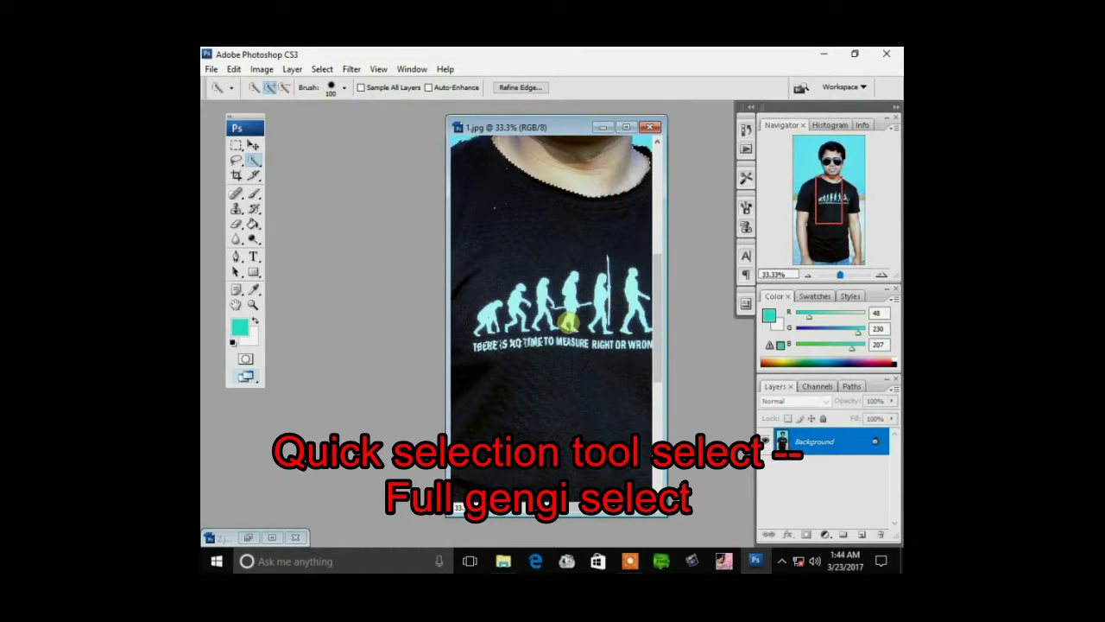
{"action": "left_click_drag", "start_coordinate": [484, 319], "coordinate": [657, 319]}
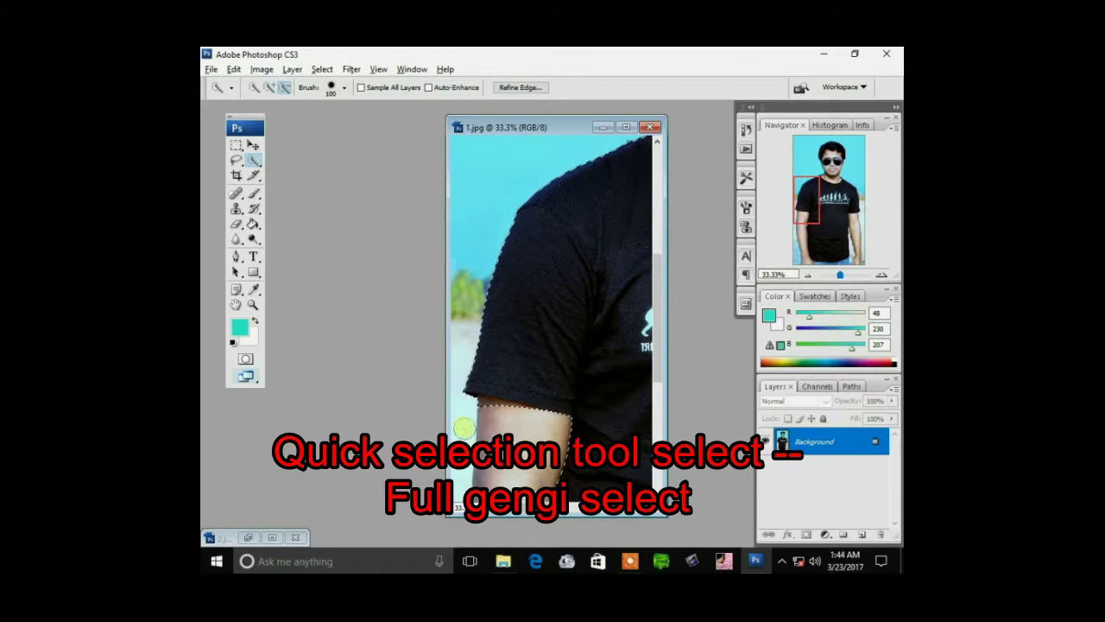
- With a 27 px brush, subtract the upper arm and shoulder from the shirt selection
{"action": "left_click", "coordinate": [504, 410], "text": "alt"}
{"action": "left_click", "coordinate": [333, 87]}
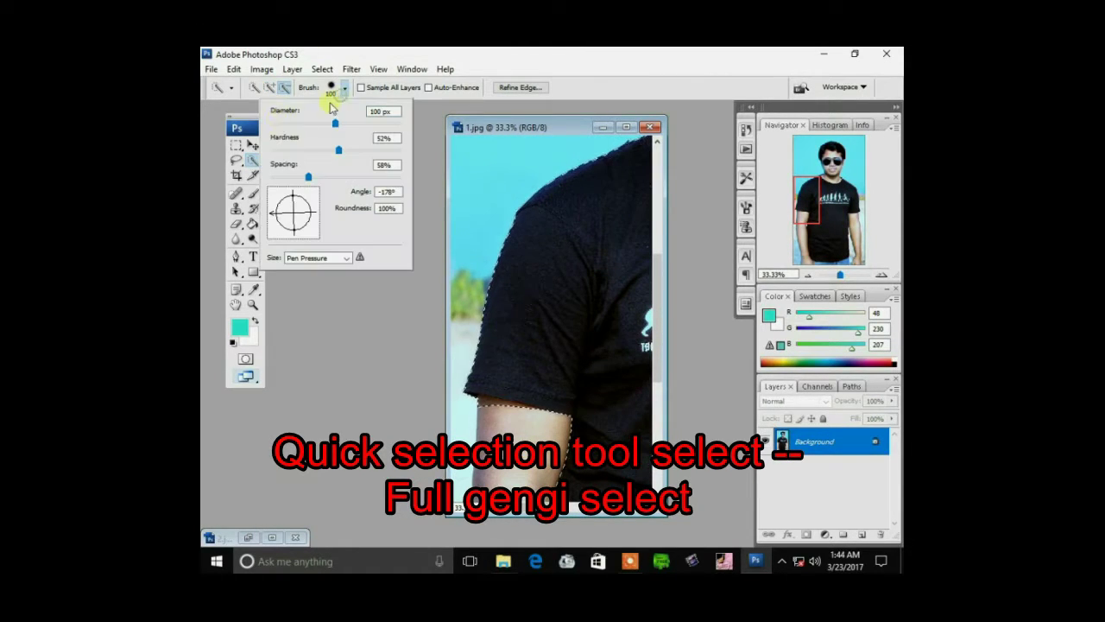
{"action": "left_click_drag", "start_coordinate": [298, 123], "coordinate": [288, 123]}
{"action": "left_click", "coordinate": [343, 376]}
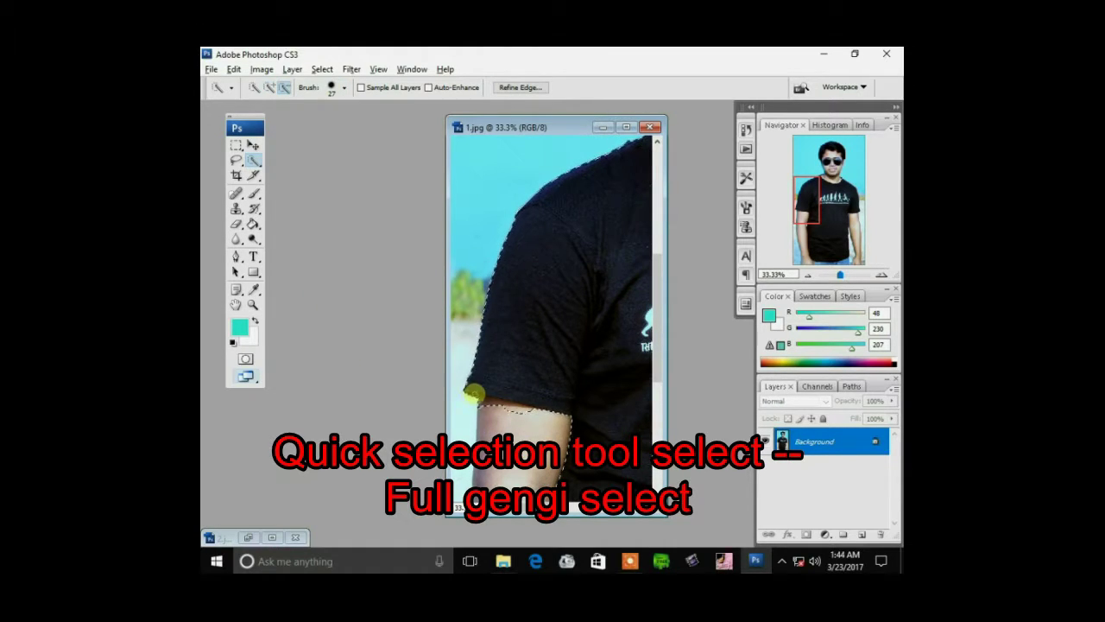
{"action": "left_click", "coordinate": [506, 405], "text": "alt"}
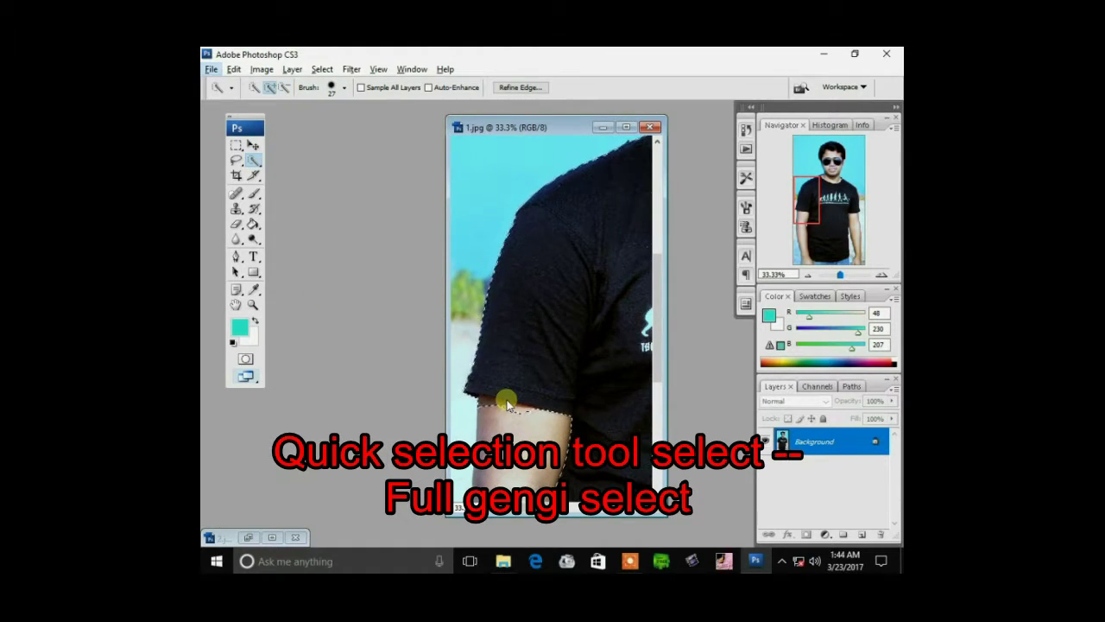
{"action": "left_click", "coordinate": [575, 437], "text": "alt"}
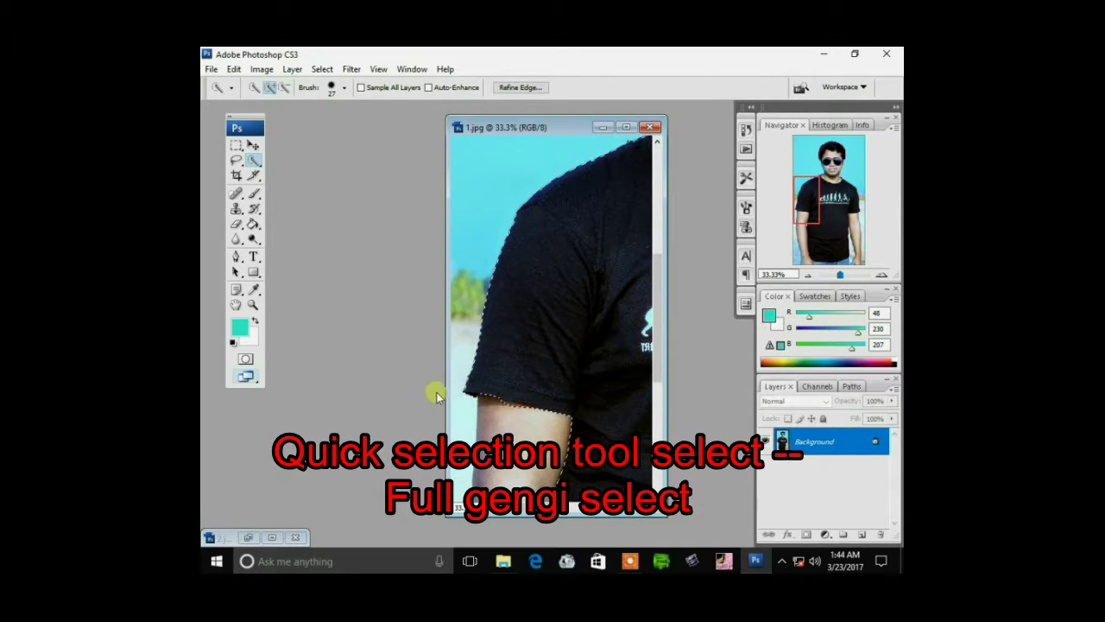
{"action": "left_click", "coordinate": [500, 404], "text": "alt"}
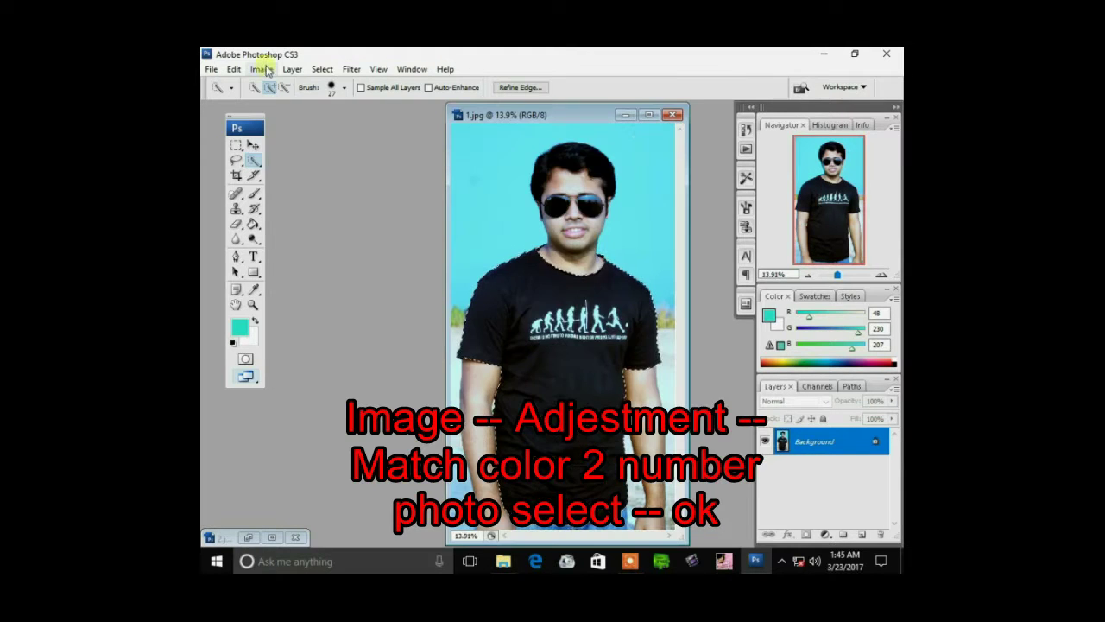
{"action": "left_click", "coordinate": [262, 69]}
{"action": "mouse_move", "coordinate": [282, 103]}
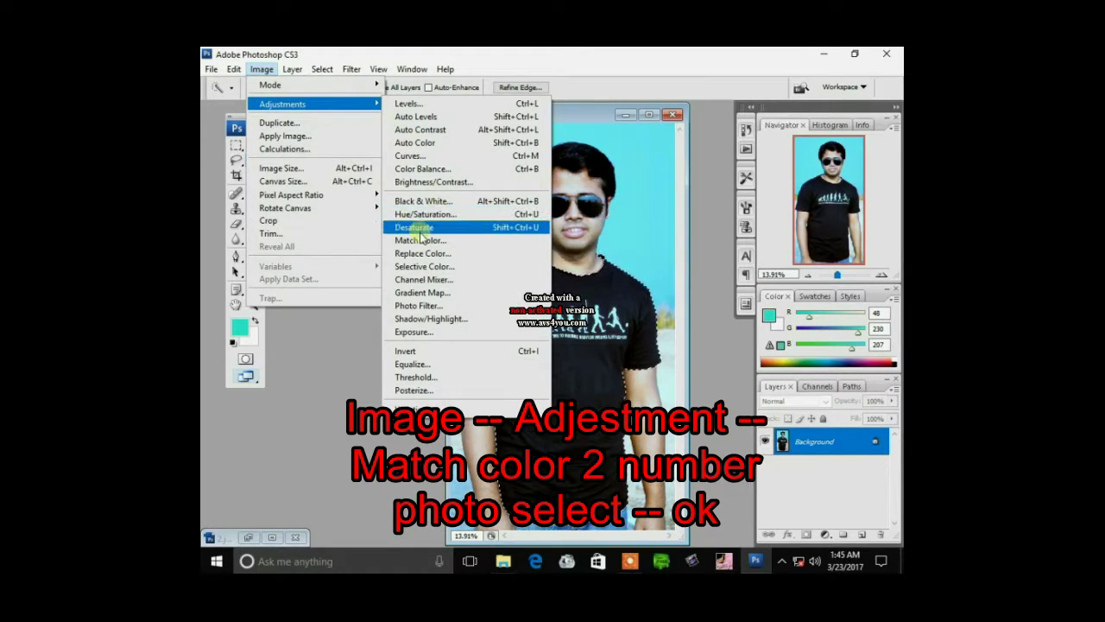
- Apply Match Color to the shirt selection using 2.jpg as the source image
{"action": "left_click", "coordinate": [421, 240]}
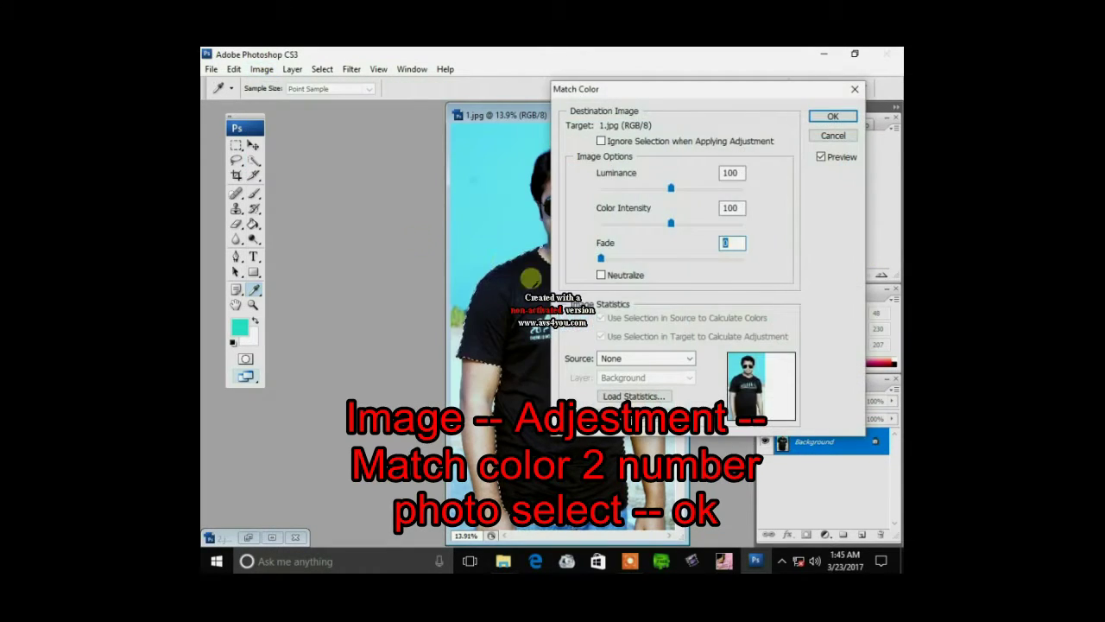
{"action": "left_click", "coordinate": [689, 358]}
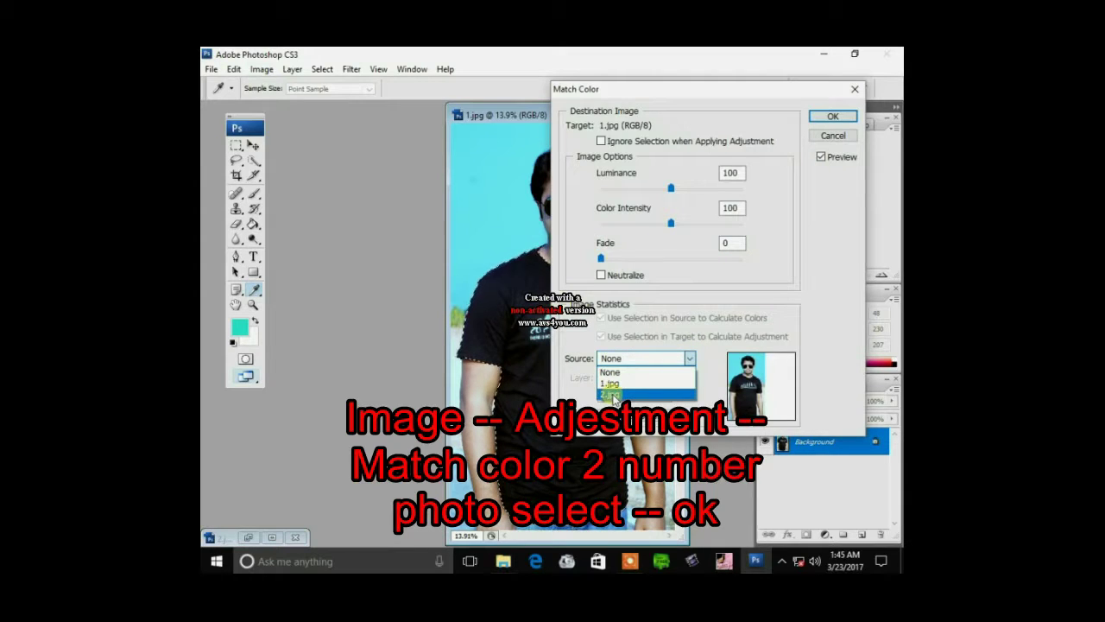
{"action": "left_click", "coordinate": [613, 396]}
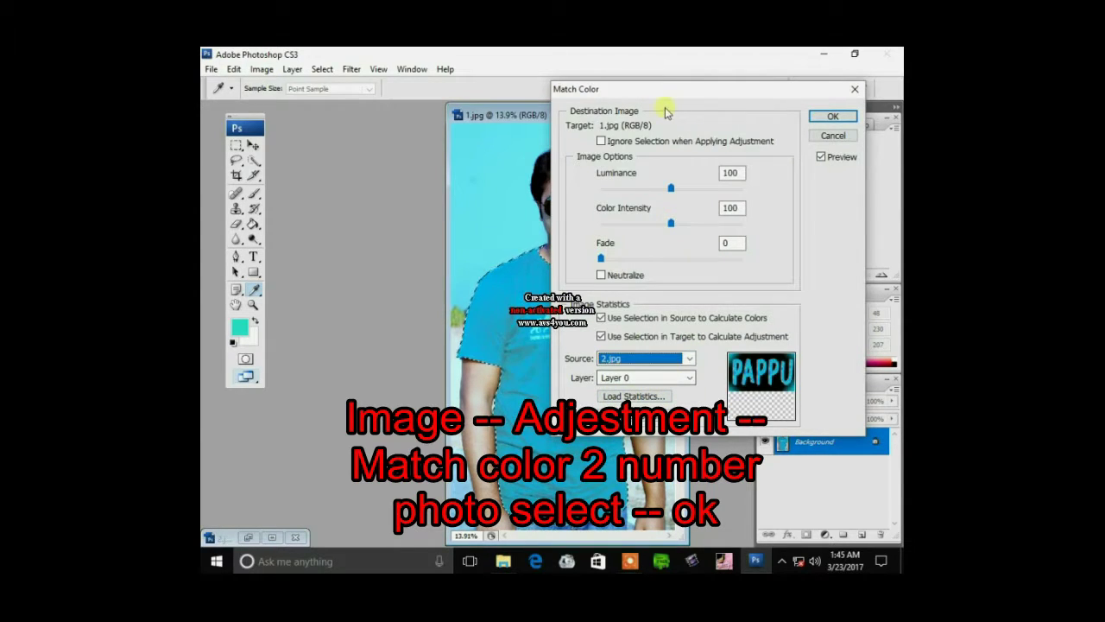
{"action": "left_click_drag", "start_coordinate": [662, 94], "coordinate": [693, 105]}
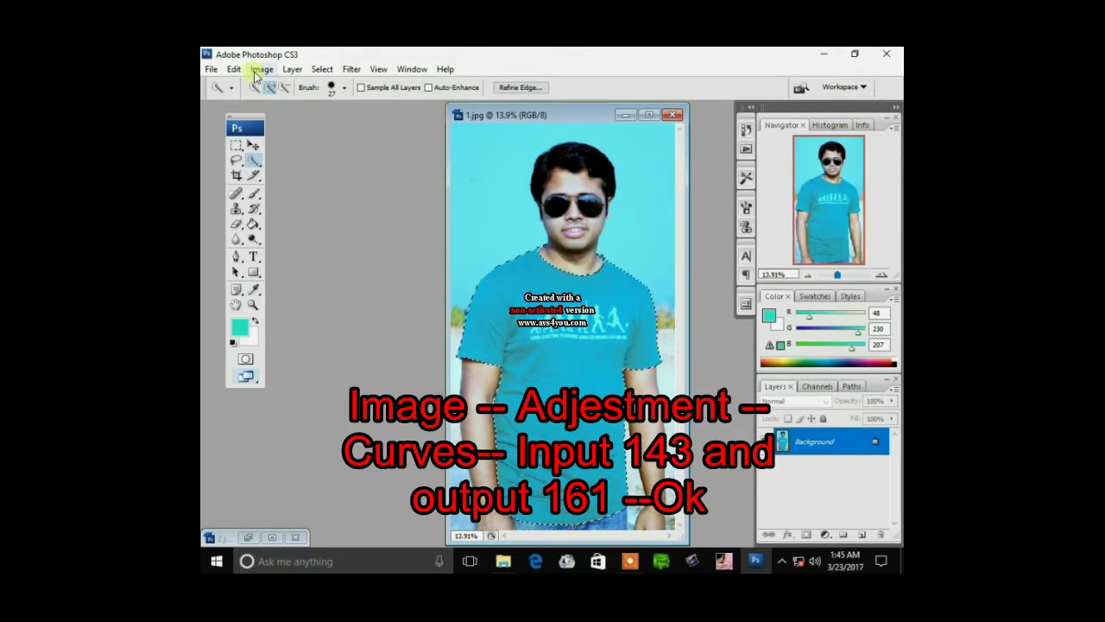
- Apply a two-point Curves adjustment (Input 143, Output 161) to brighten the shirt
{"action": "left_click", "coordinate": [256, 74]}
{"action": "left_click", "coordinate": [448, 156]}
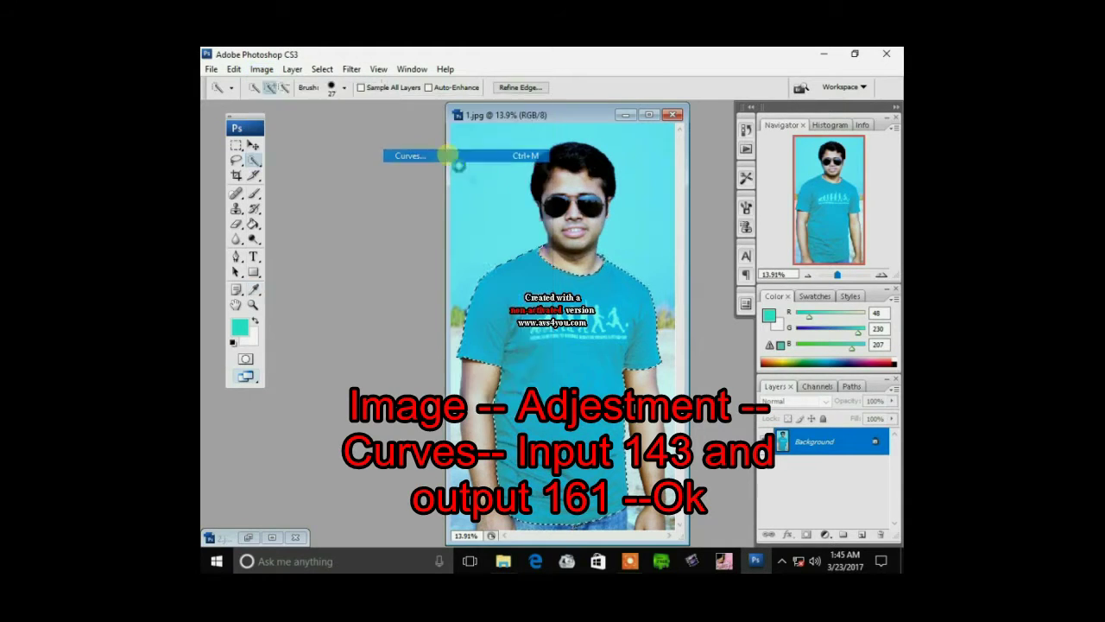
{"action": "left_click_drag", "start_coordinate": [684, 86], "coordinate": [715, 82]}
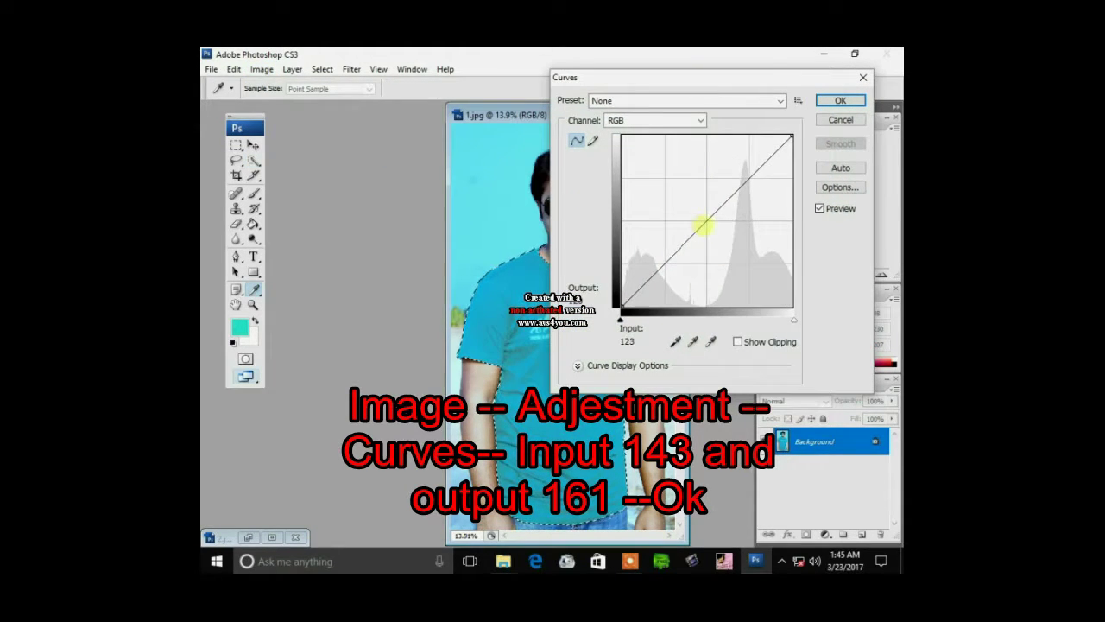
{"action": "mouse_move", "coordinate": [704, 225]}
{"action": "left_mouse_down"}
{"action": "mouse_move", "coordinate": [730, 230]}
{"action": "mouse_move", "coordinate": [716, 241]}
{"action": "left_mouse_up"}
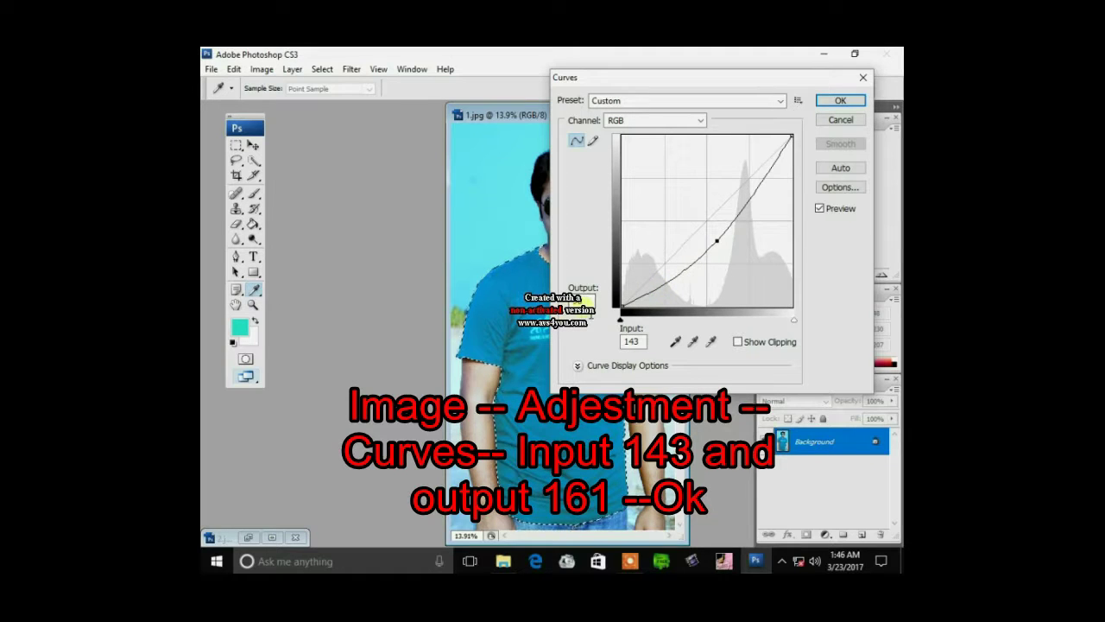
{"action": "mouse_move", "coordinate": [752, 185]}
{"action": "left_mouse_down"}
{"action": "mouse_move", "coordinate": [743, 188]}
{"action": "mouse_move", "coordinate": [769, 206]}
{"action": "mouse_move", "coordinate": [750, 198]}
{"action": "left_mouse_up"}
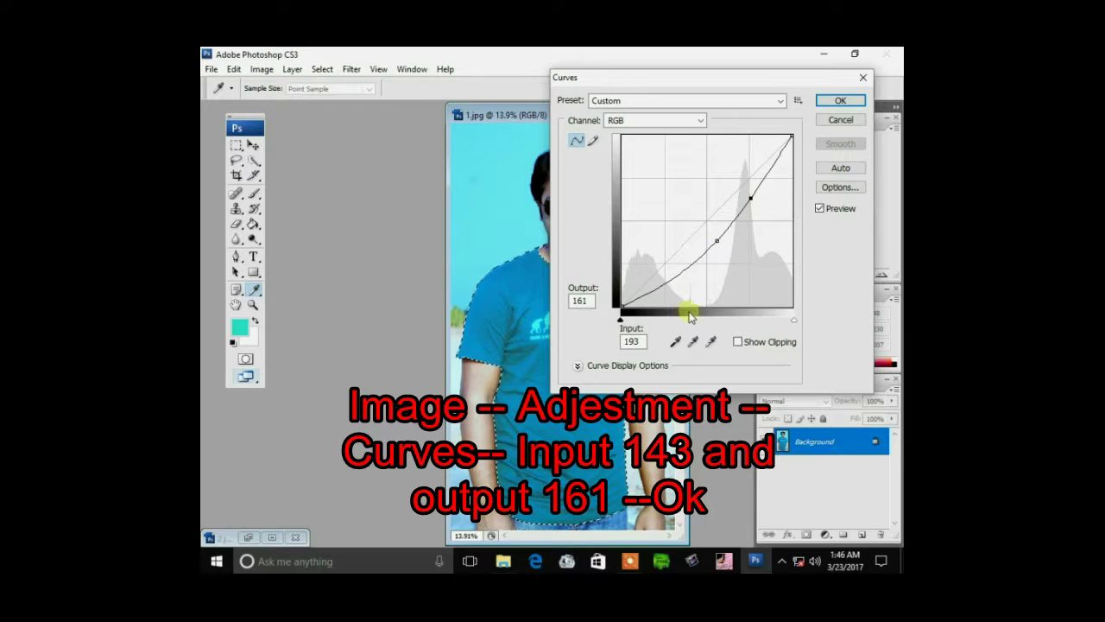
{"action": "left_click", "coordinate": [838, 100]}
- Apply Levels with input 5 / 0.80 / 255 and output 0 / 229 to the shirt
{"action": "left_click", "coordinate": [262, 69]}
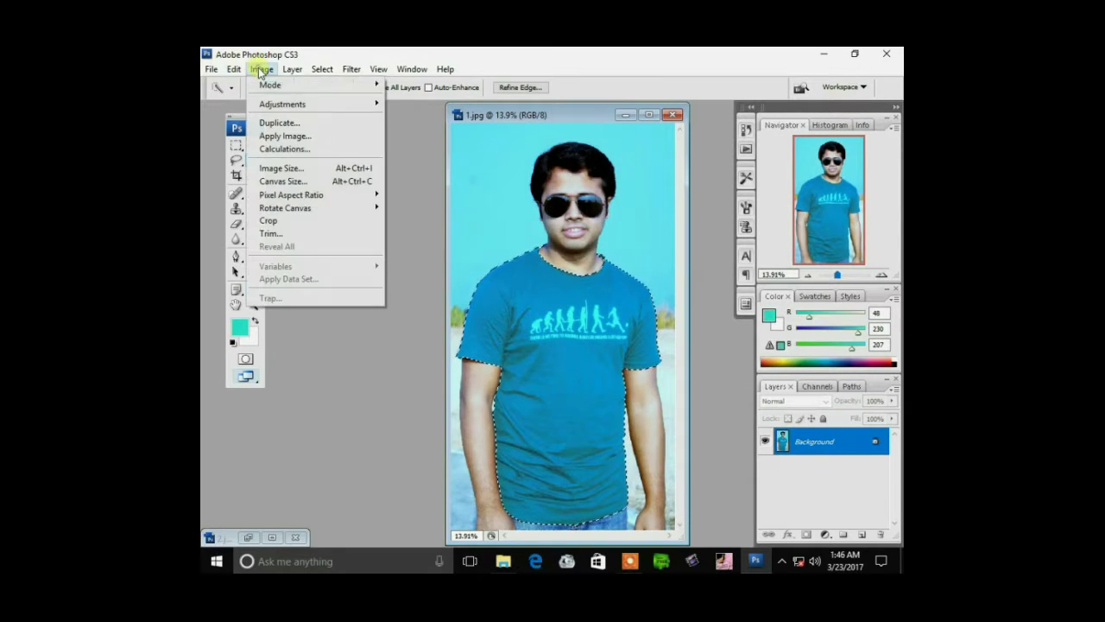
{"action": "left_click", "coordinate": [407, 104]}
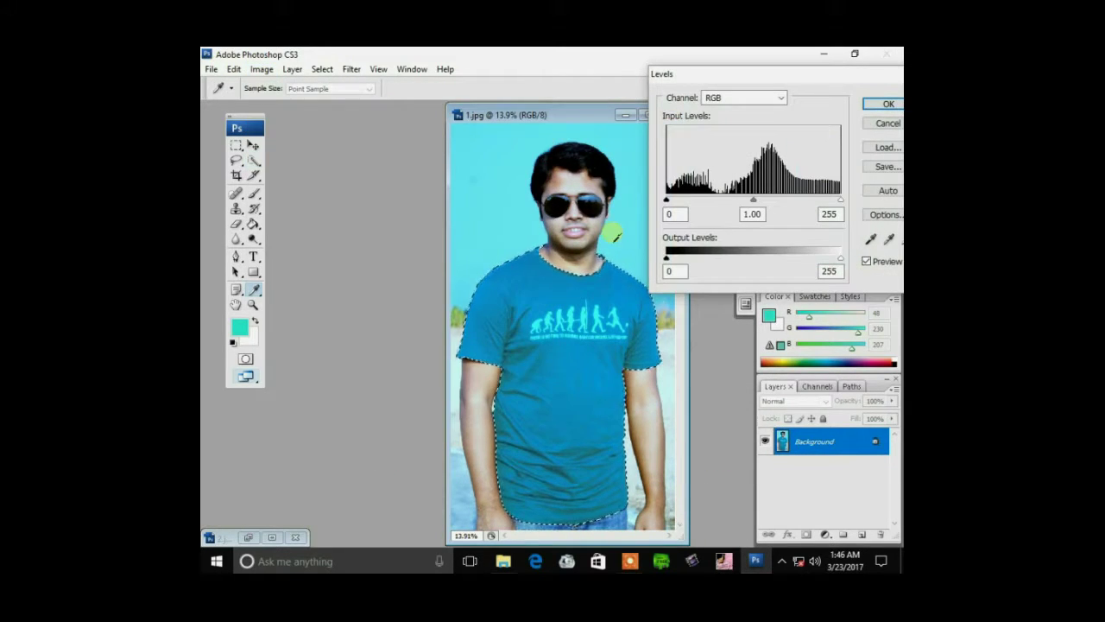
{"action": "mouse_move", "coordinate": [666, 257]}
{"action": "left_mouse_down"}
{"action": "mouse_move", "coordinate": [705, 255]}
{"action": "mouse_move", "coordinate": [666, 257]}
{"action": "left_mouse_up"}
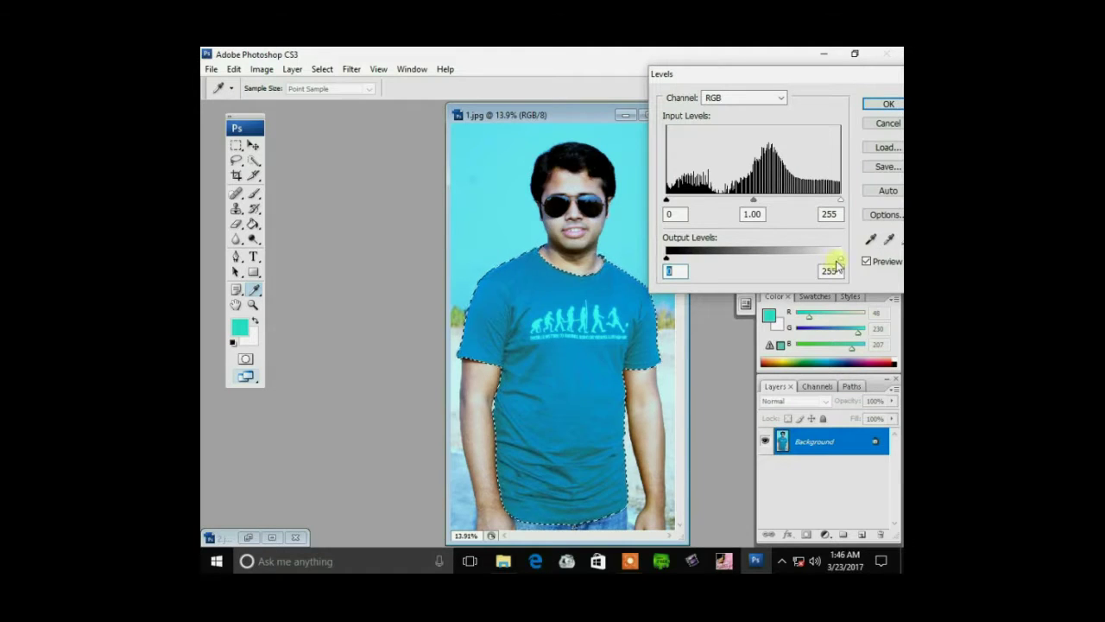
{"action": "mouse_move", "coordinate": [841, 257]}
{"action": "left_mouse_down"}
{"action": "mouse_move", "coordinate": [794, 256]}
{"action": "mouse_move", "coordinate": [824, 261]}
{"action": "left_mouse_up"}
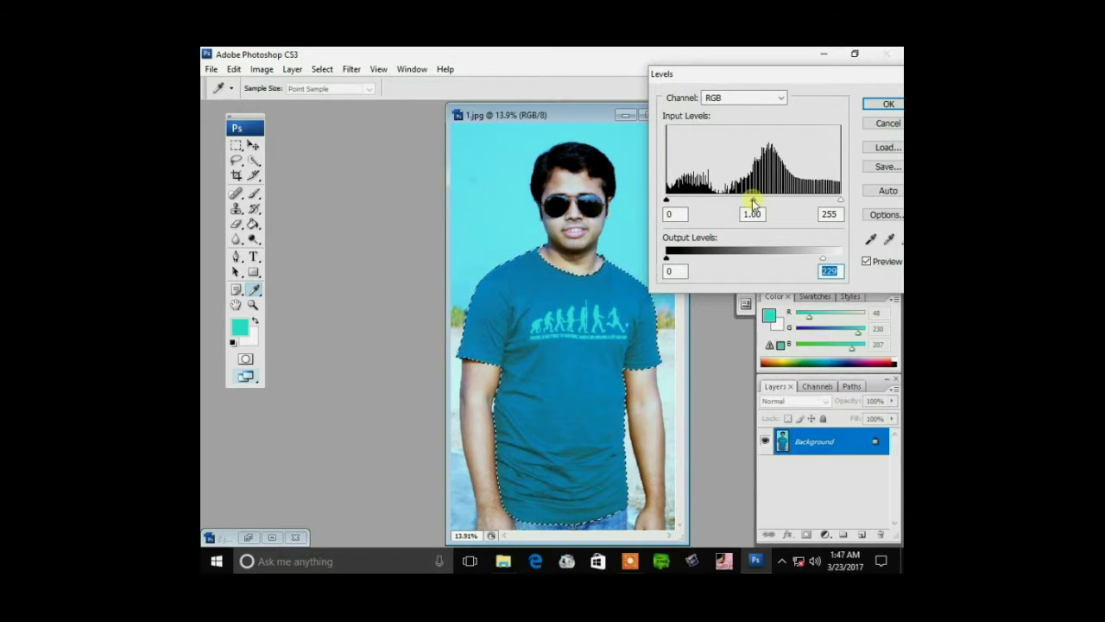
{"action": "left_click_drag", "start_coordinate": [753, 201], "coordinate": [765, 199]}
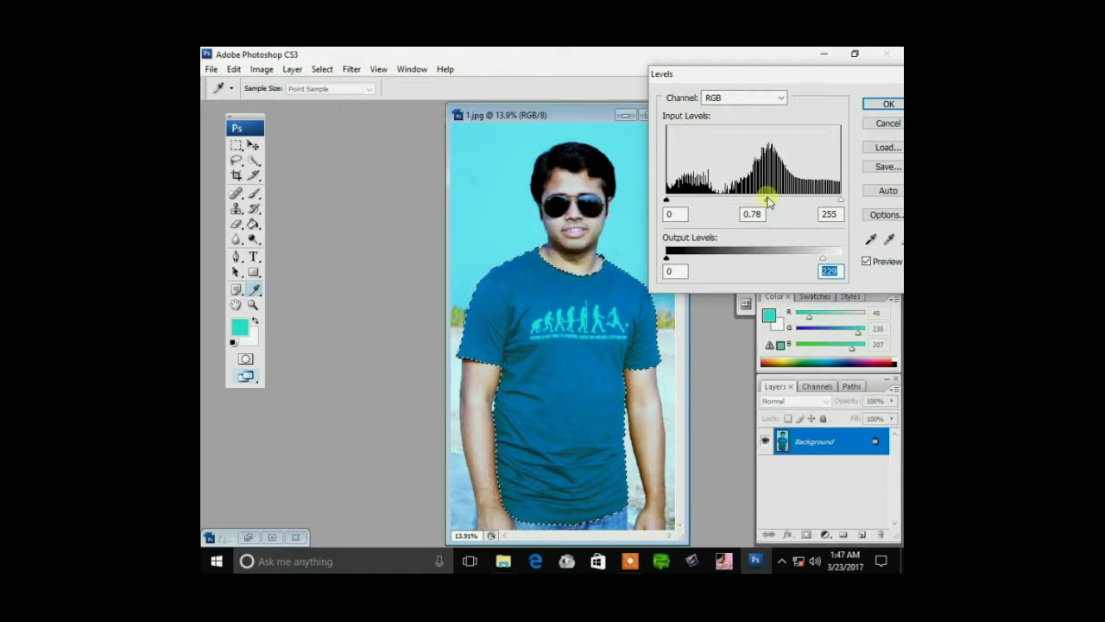
{"action": "mouse_move", "coordinate": [765, 201]}
{"action": "left_mouse_down"}
{"action": "mouse_move", "coordinate": [753, 197]}
{"action": "mouse_move", "coordinate": [767, 204]}
{"action": "left_mouse_up"}
{"action": "left_click", "coordinate": [766, 201]}
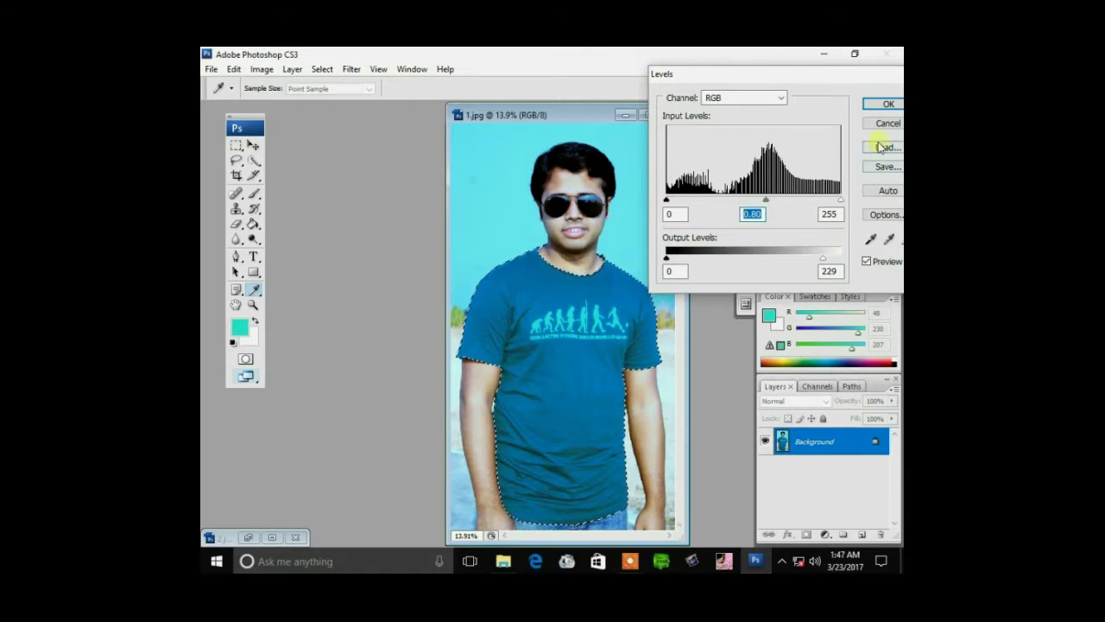
{"action": "mouse_move", "coordinate": [840, 200]}
{"action": "left_mouse_down"}
{"action": "mouse_move", "coordinate": [830, 201]}
{"action": "mouse_move", "coordinate": [841, 200]}
{"action": "left_mouse_up"}
{"action": "mouse_move", "coordinate": [667, 201]}
{"action": "left_mouse_down"}
{"action": "mouse_move", "coordinate": [713, 198]}
{"action": "mouse_move", "coordinate": [678, 203]}
{"action": "left_mouse_up"}
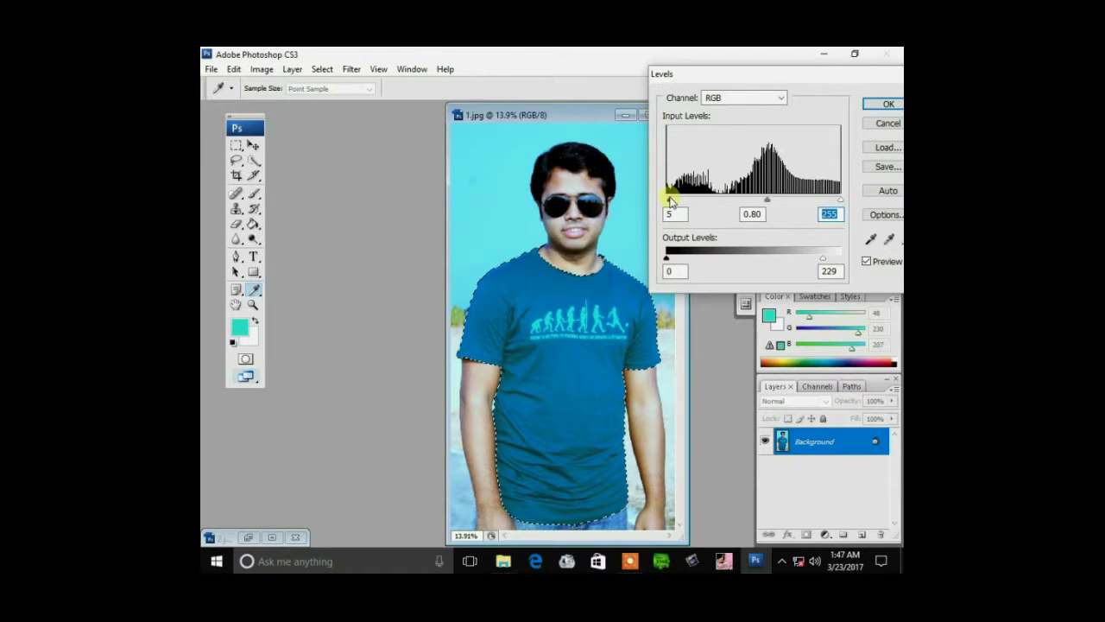
{"action": "left_click", "coordinate": [884, 105]}
- Deselect the shirt and unlock the background as Layer 0
{"action": "key", "text": "ctrl+d"}
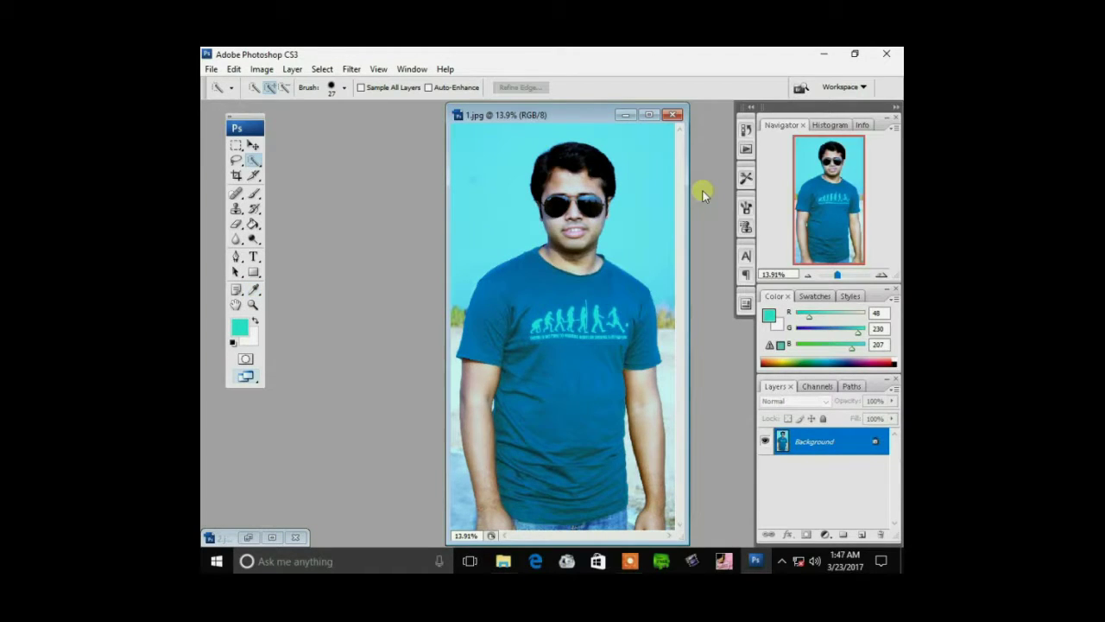
{"action": "double_click", "coordinate": [861, 441]}
{"action": "key", "text": "Return"}
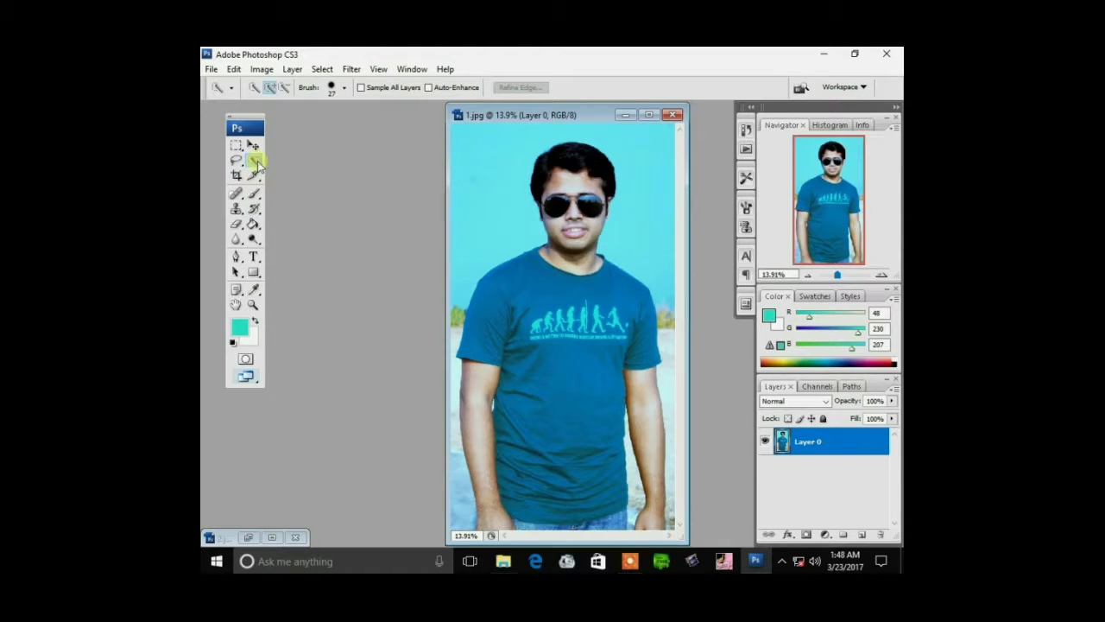
- Zoom in and paint a Quick Selection over the top of the jeans
{"action": "key", "text": "ctrl+plus"}
{"action": "key", "text": "ctrl+plus"}
{"action": "key", "text": "ctrl+plus"}
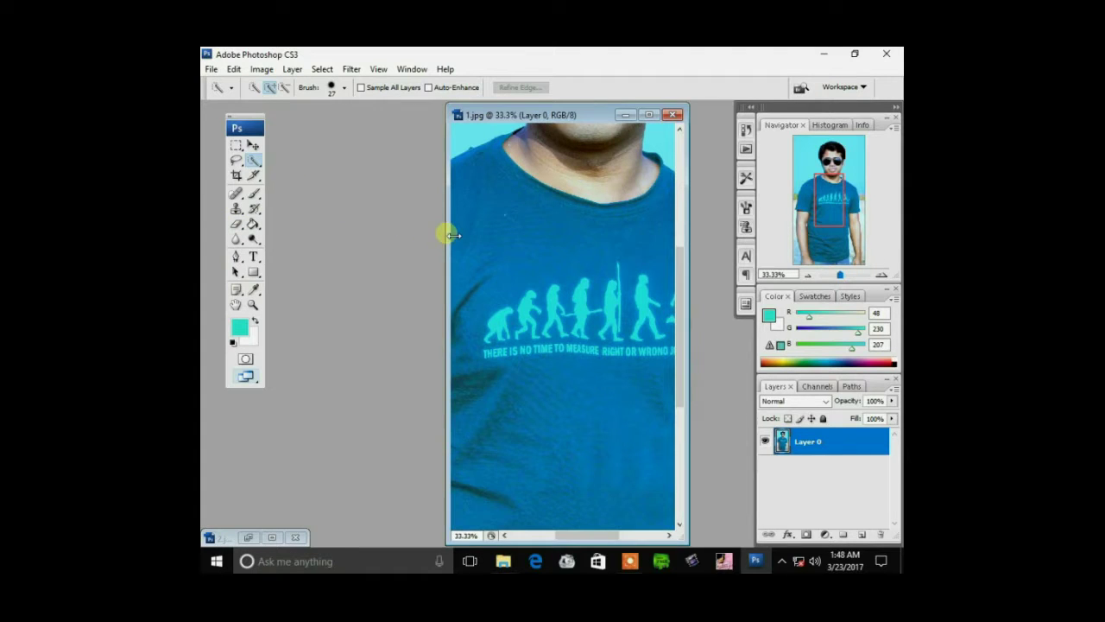
{"action": "left_click_drag", "start_coordinate": [449, 235], "coordinate": [335, 230]}
{"action": "mouse_move", "coordinate": [679, 237]}
{"action": "left_mouse_down"}
{"action": "mouse_move", "coordinate": [693, 347]}
{"action": "mouse_move", "coordinate": [643, 438]}
{"action": "left_mouse_up"}
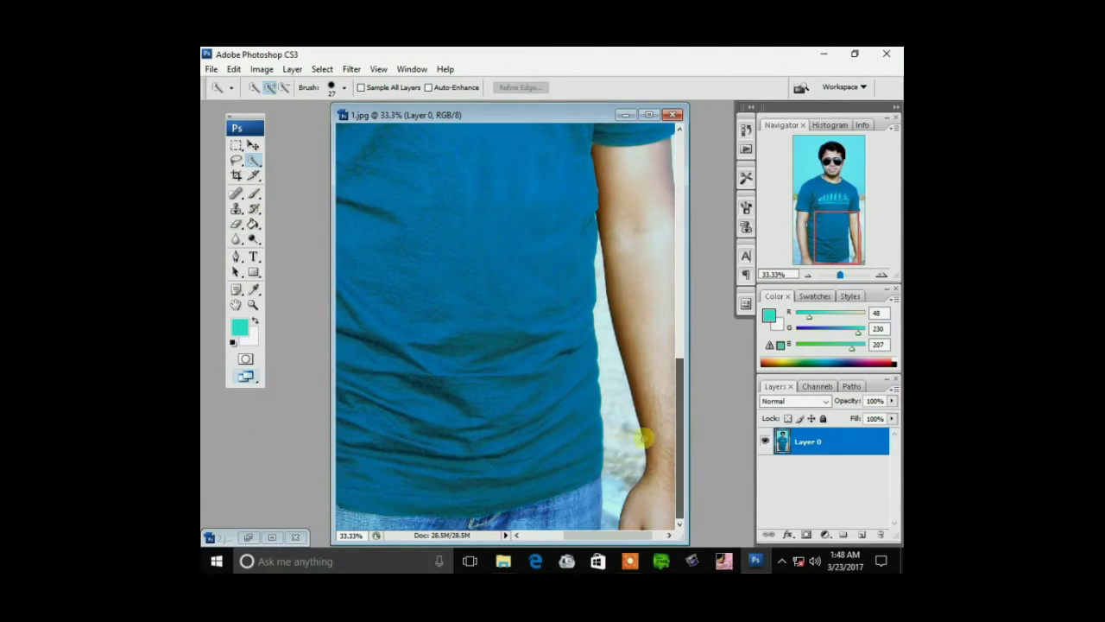
{"action": "mouse_move", "coordinate": [607, 534]}
{"action": "left_mouse_down"}
{"action": "mouse_move", "coordinate": [563, 534]}
{"action": "mouse_move", "coordinate": [588, 536]}
{"action": "left_mouse_up"}
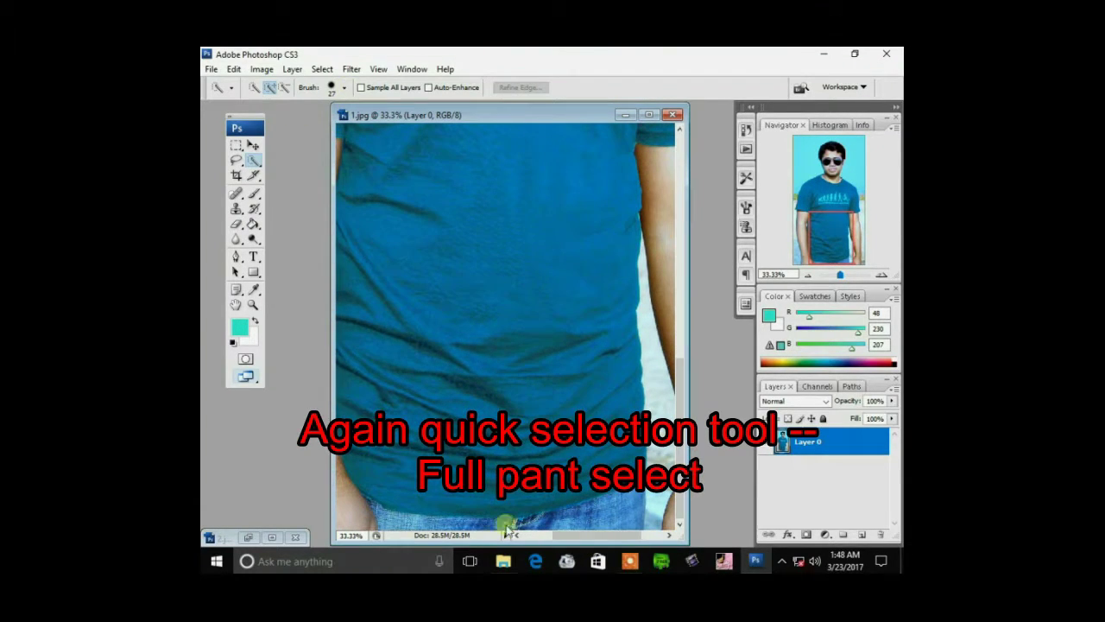
{"action": "mouse_move", "coordinate": [599, 505]}
{"action": "left_mouse_down"}
{"action": "mouse_move", "coordinate": [553, 532]}
{"action": "mouse_move", "coordinate": [410, 524]}
{"action": "left_mouse_up"}
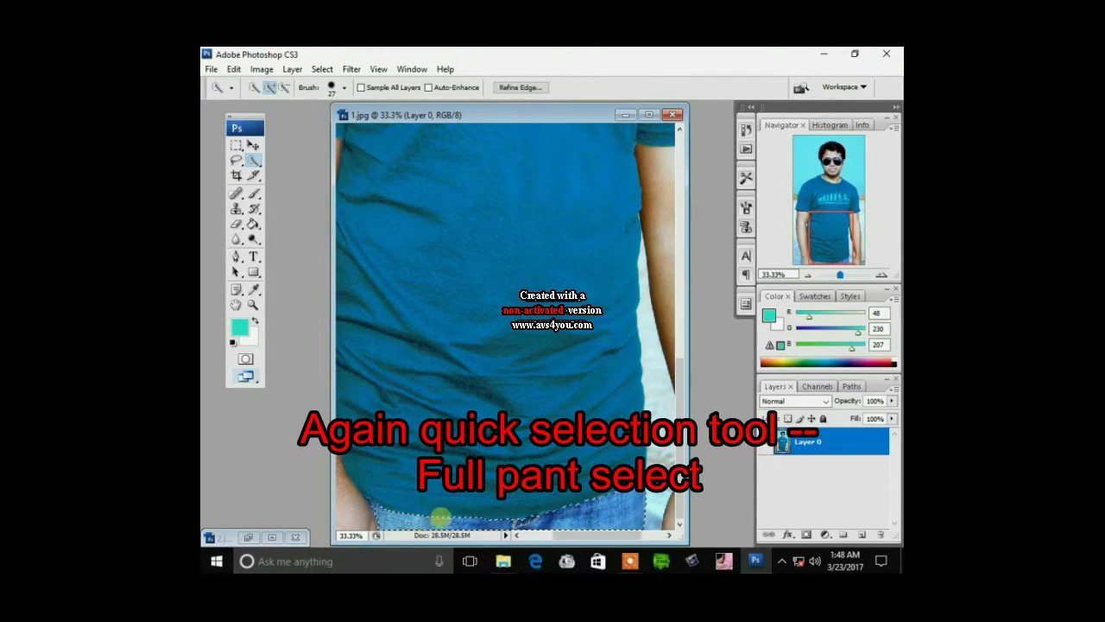
{"action": "left_click", "coordinate": [344, 87]}
- With an 8 px brush, refine the jeans selection along the waistband and left edge
{"action": "left_click_drag", "start_coordinate": [286, 126], "coordinate": [281, 126]}
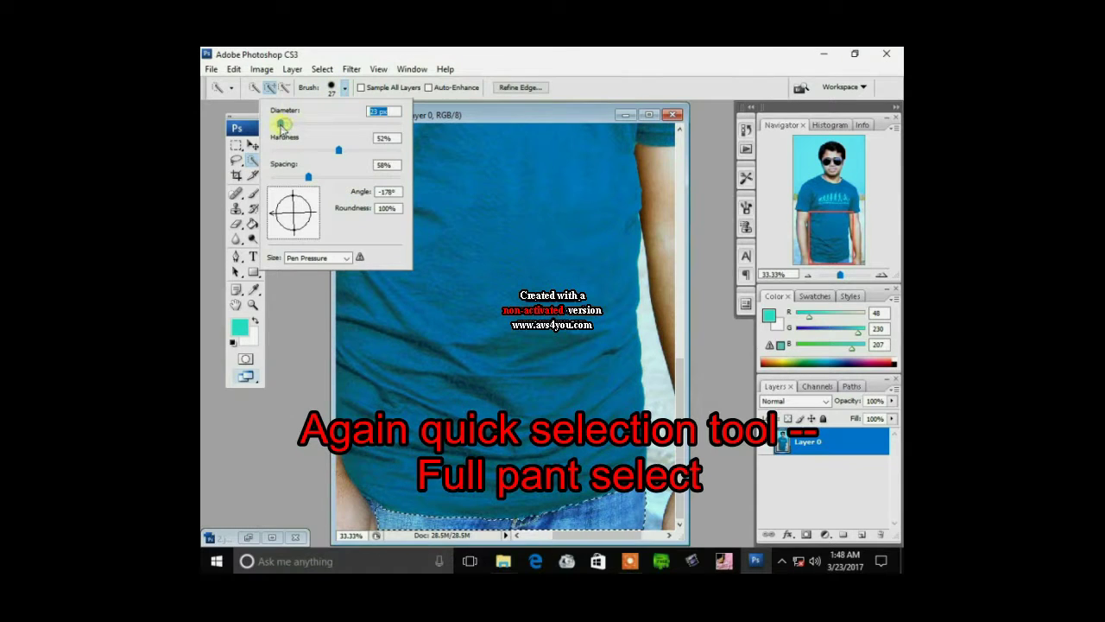
{"action": "left_click", "coordinate": [297, 468]}
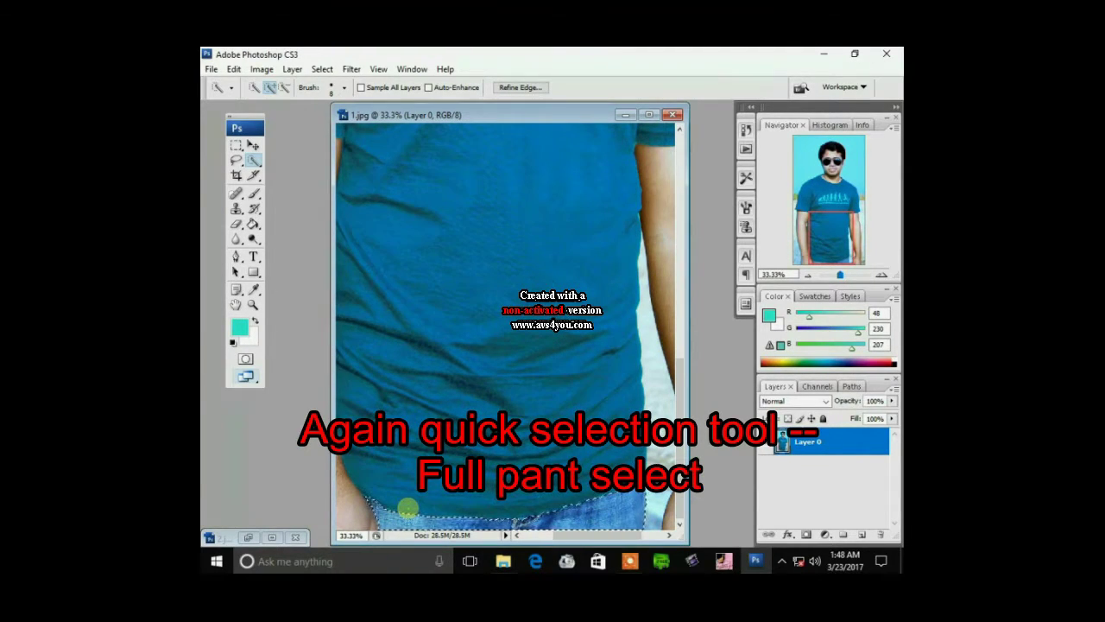
{"action": "left_click_drag", "start_coordinate": [408, 508], "coordinate": [353, 503]}
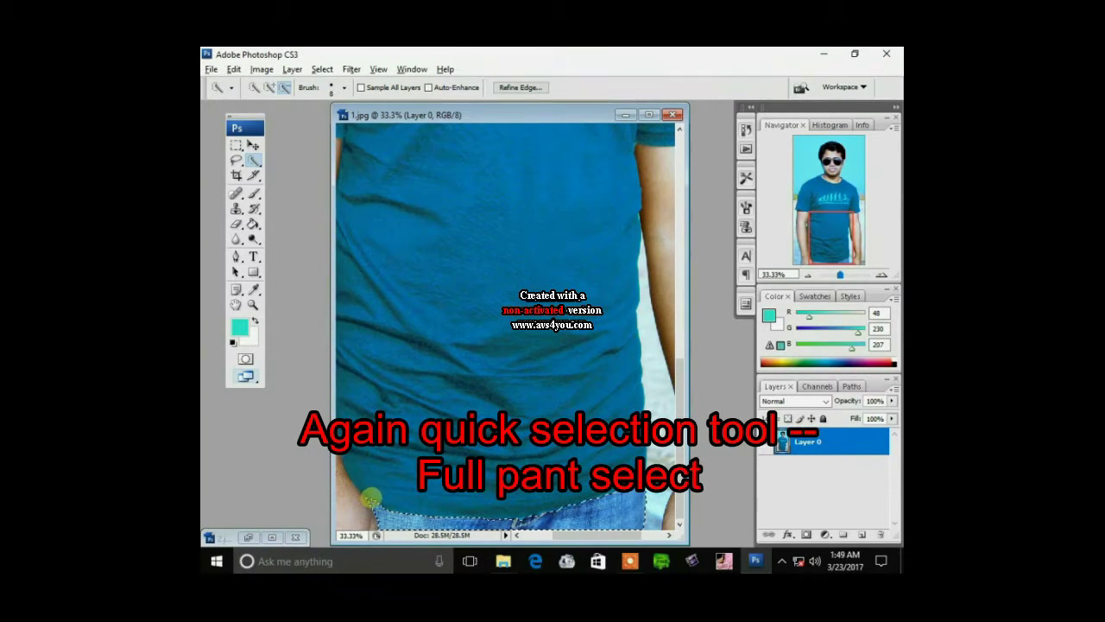
{"action": "left_click_drag", "start_coordinate": [378, 499], "coordinate": [347, 482]}
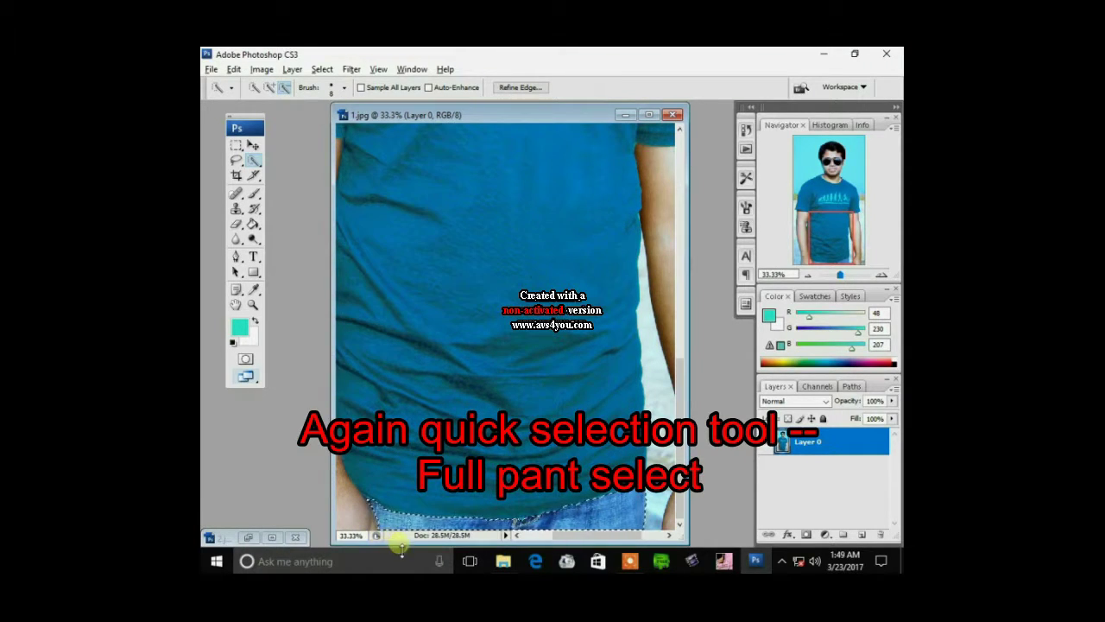
{"action": "left_click", "coordinate": [376, 517]}
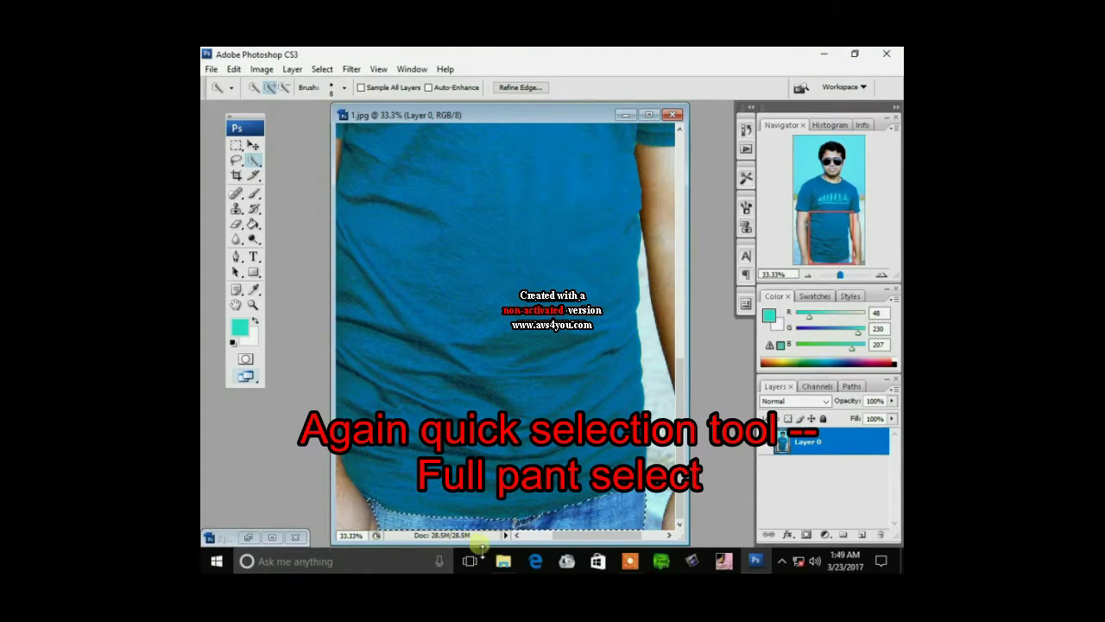
- Switch to a 5 px brush, toggle subtract/add modes, and zoom closer beside the arm
{"action": "left_click", "coordinate": [537, 536]}
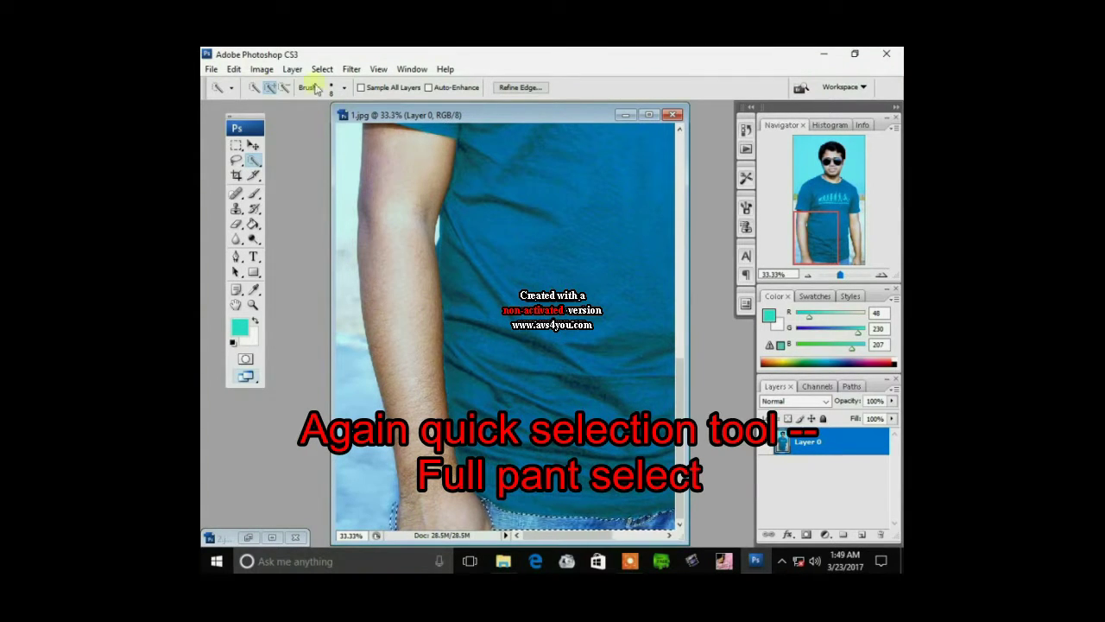
{"action": "left_click", "coordinate": [343, 87]}
{"action": "left_click", "coordinate": [275, 126]}
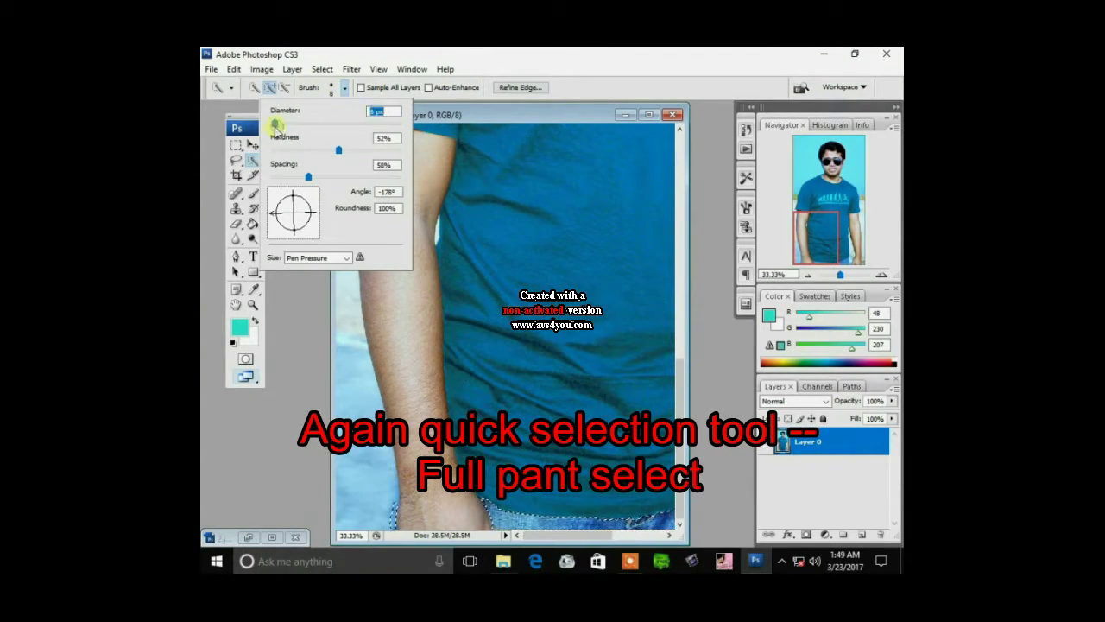
{"action": "left_click", "coordinate": [277, 388]}
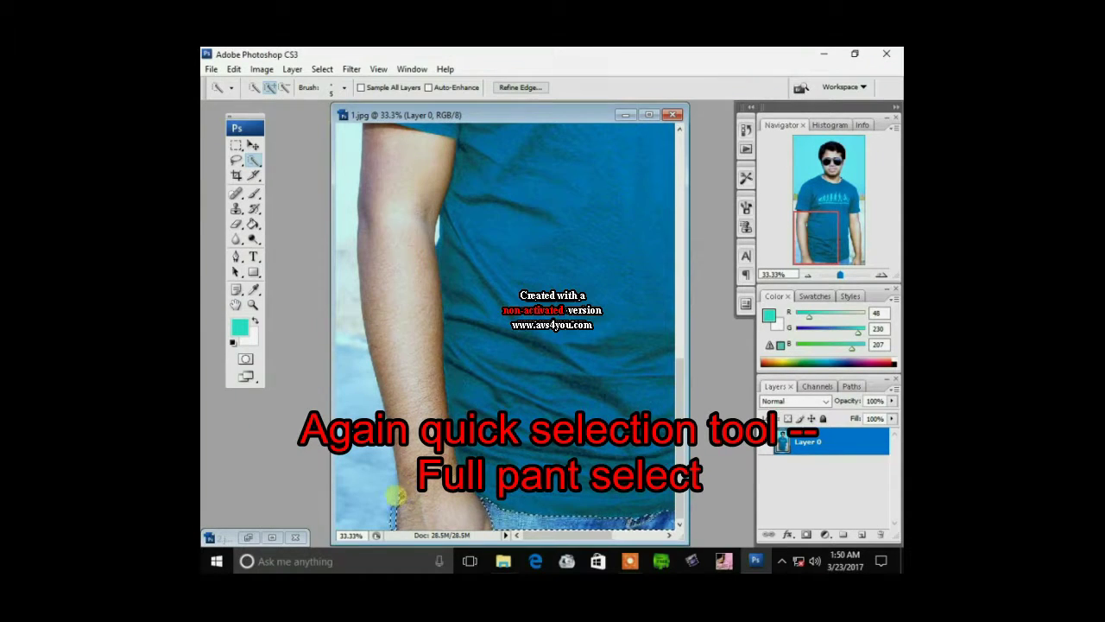
{"action": "key", "text": "alt"}
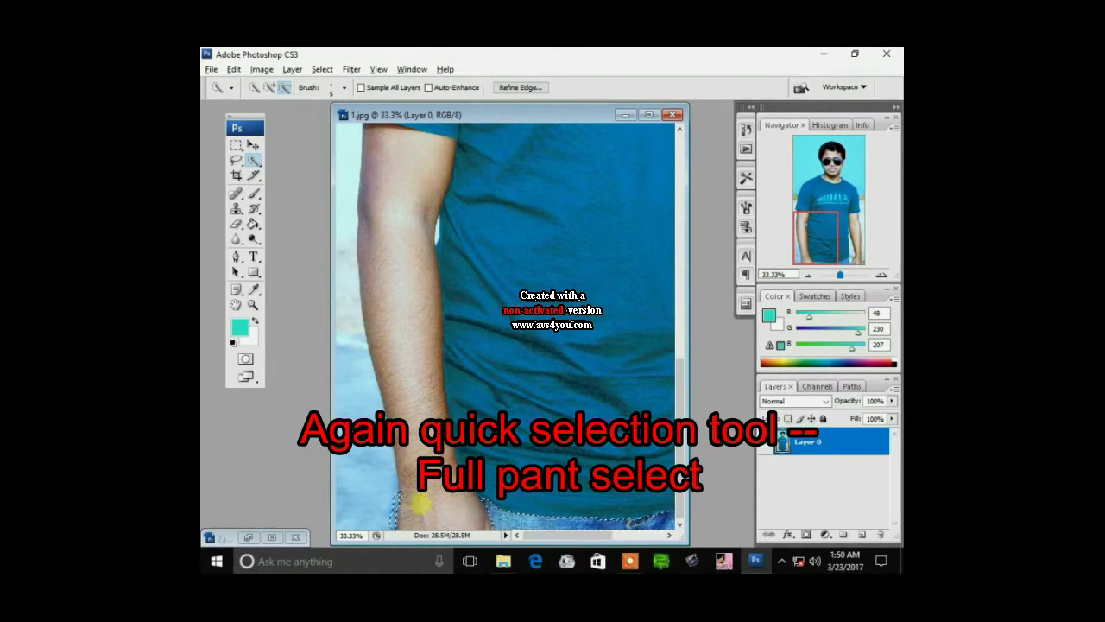
{"action": "key", "text": "shift"}
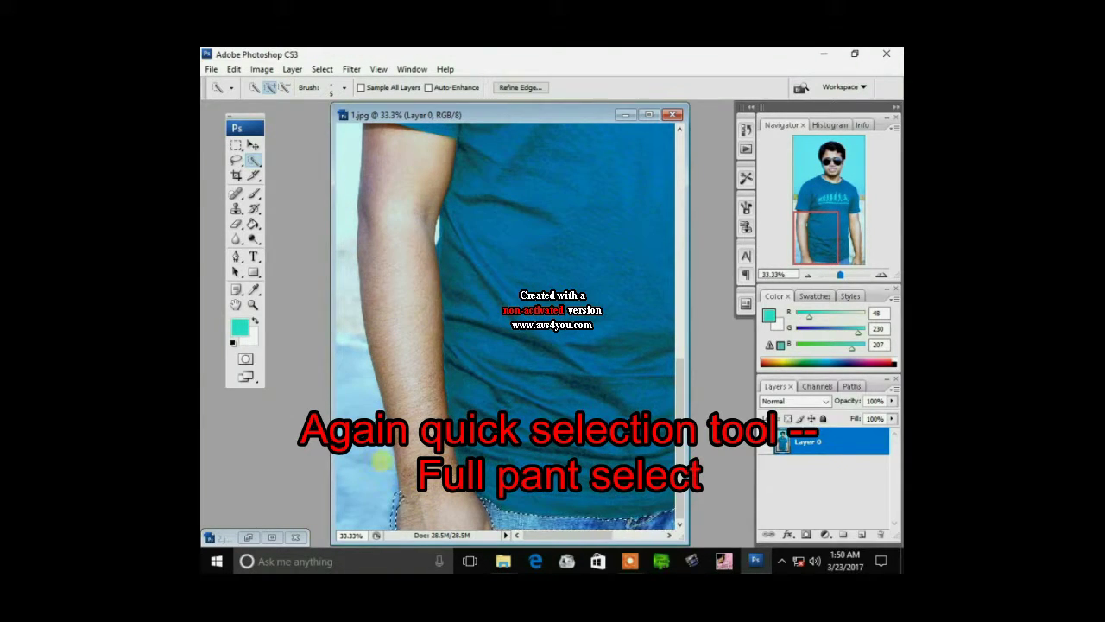
{"action": "key", "text": "ctrl+plus"}
{"action": "key", "text": "ctrl+plus"}
{"action": "key", "text": "ctrl+plus"}
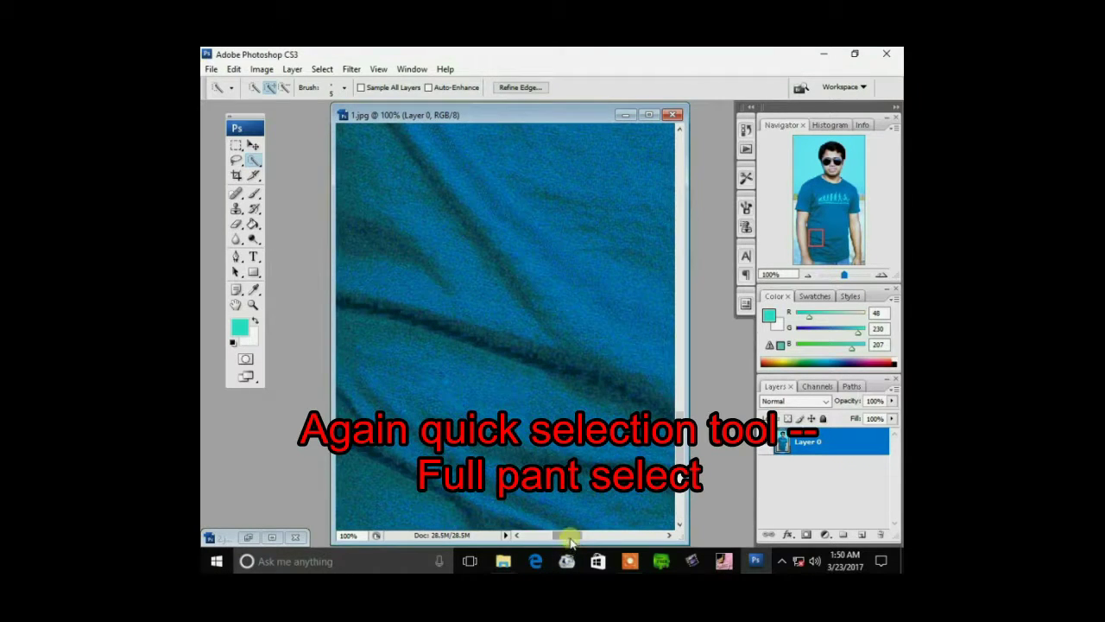
- Refine the selection along the arm edge near the wrist, then fit the photo on screen
{"action": "left_click_drag", "start_coordinate": [566, 535], "coordinate": [538, 535]}
{"action": "left_click_drag", "start_coordinate": [679, 418], "coordinate": [680, 510]}
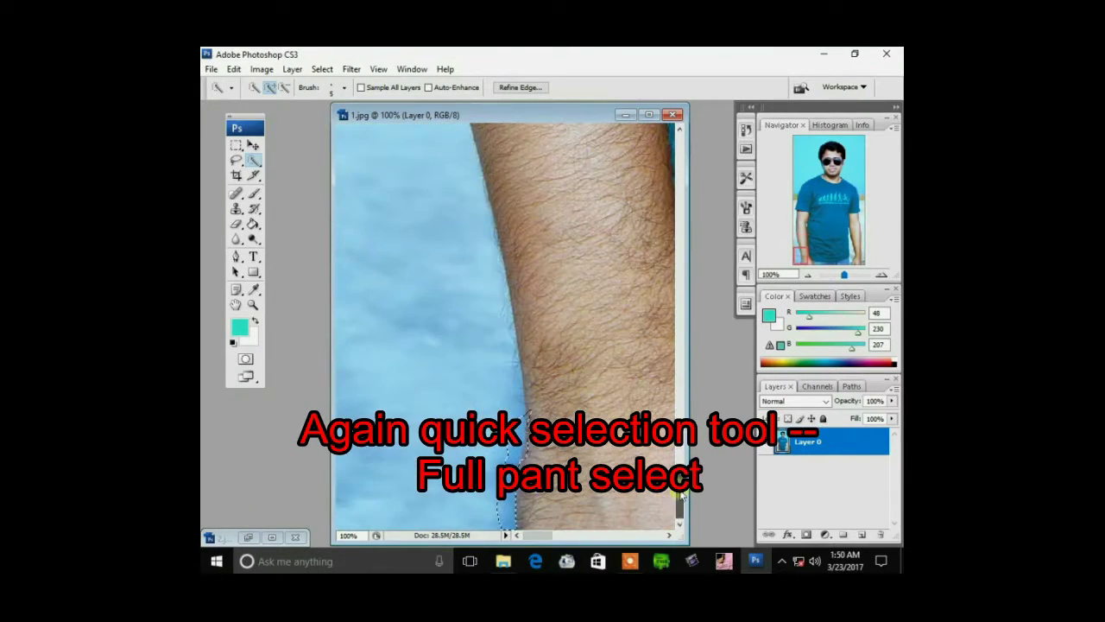
{"action": "left_click", "coordinate": [524, 381]}
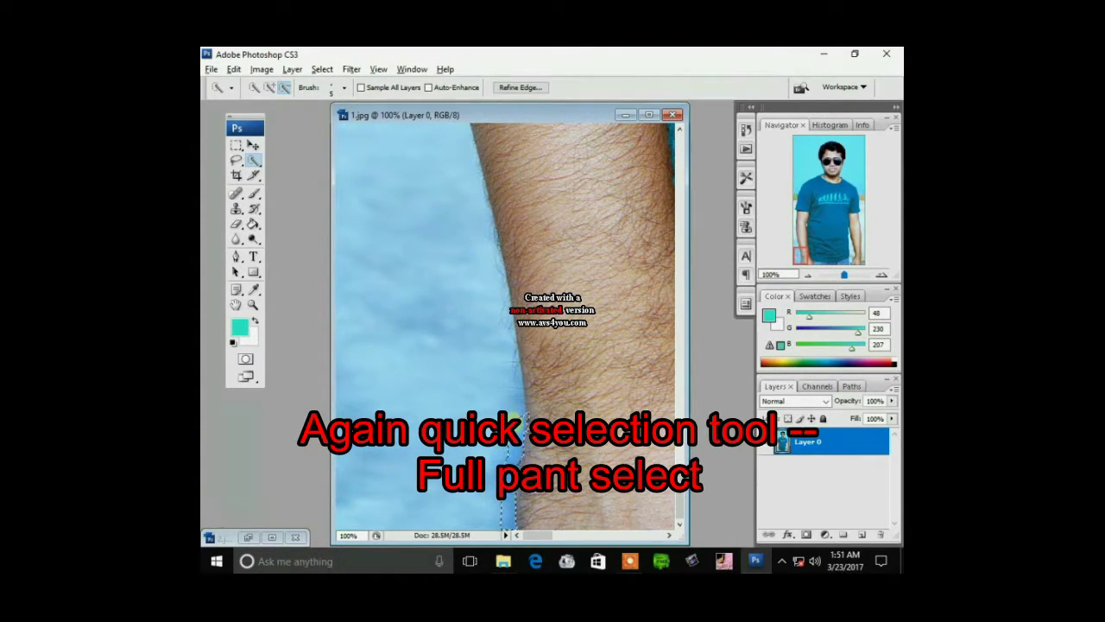
{"action": "key", "text": "alt"}
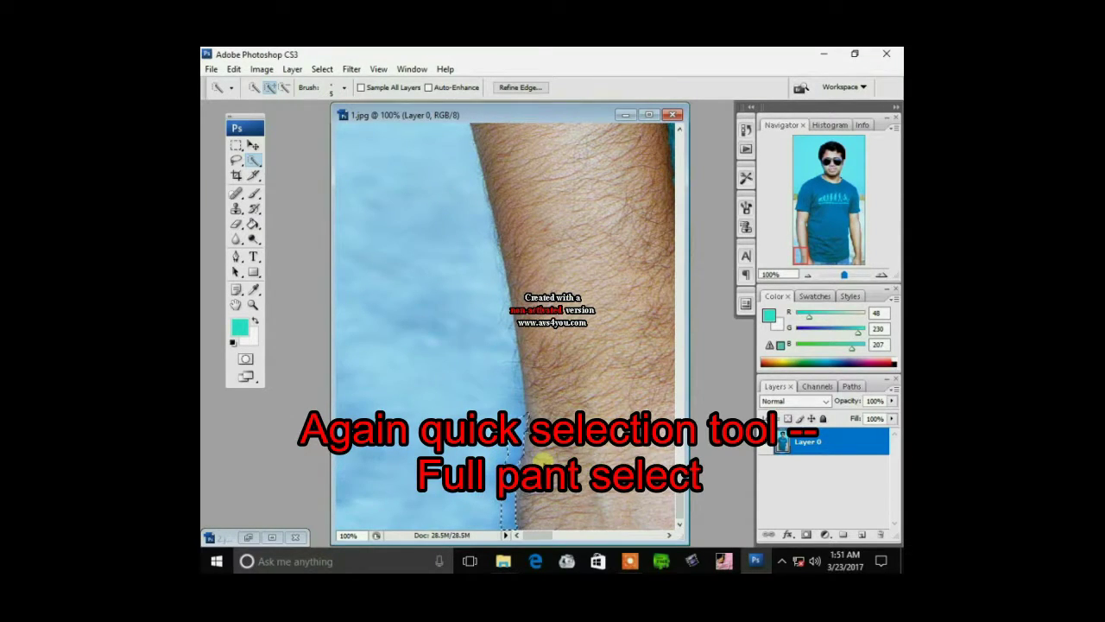
{"action": "key", "text": "ctrl+0"}
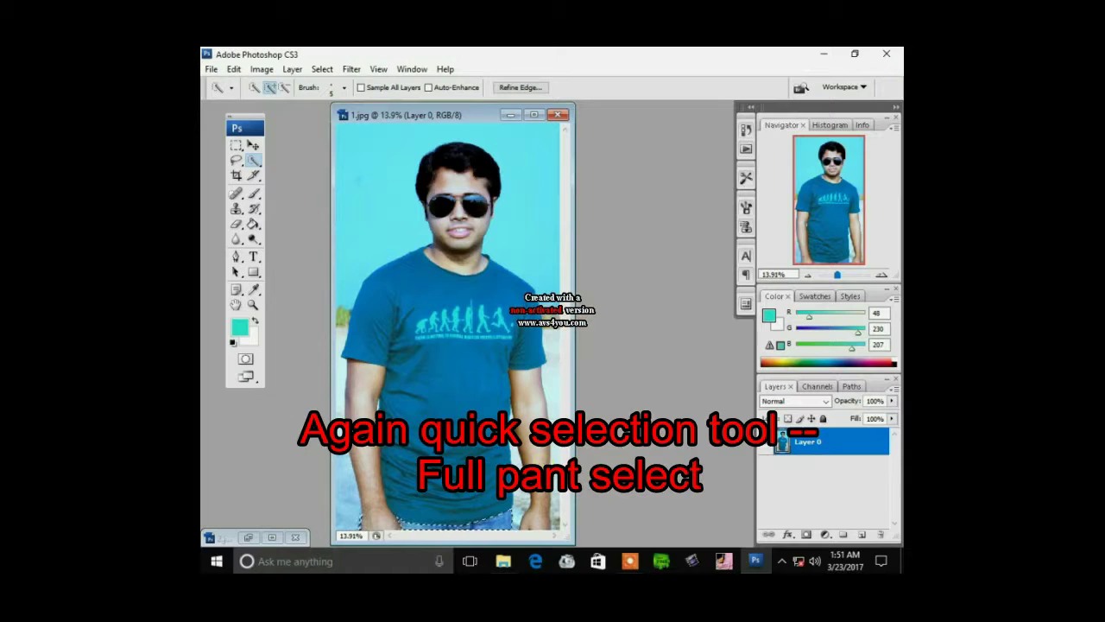
- Dismiss the Match Color adjustment without applying it
{"action": "left_click", "coordinate": [263, 69]}
{"action": "mouse_move", "coordinate": [283, 104]}
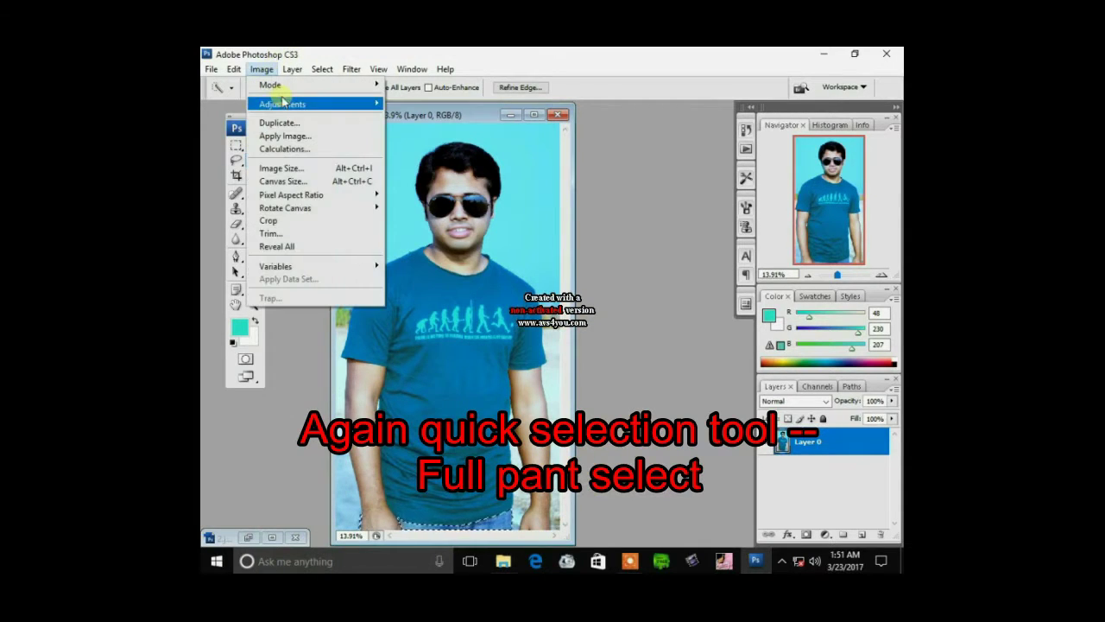
{"action": "left_click", "coordinate": [427, 243]}
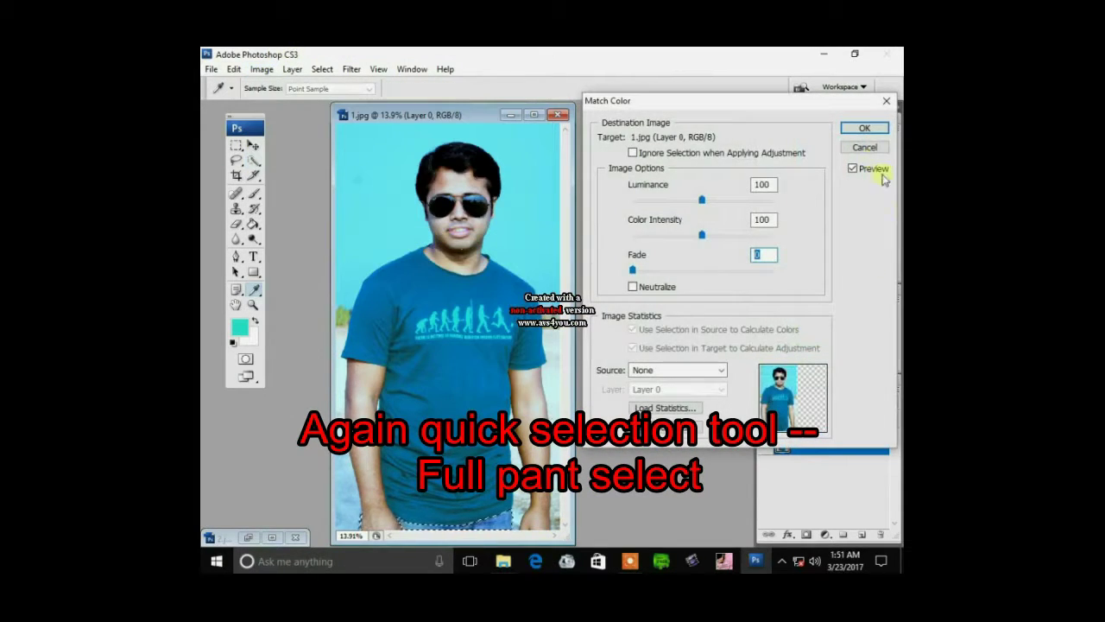
{"action": "left_click", "coordinate": [864, 147]}
{"action": "key", "text": "w"}
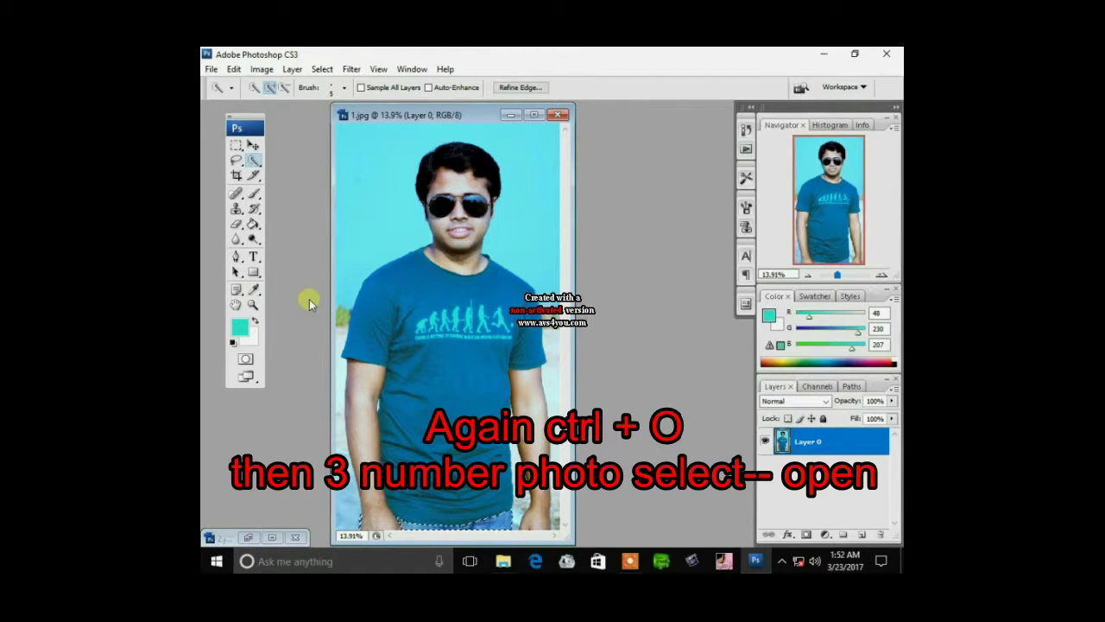
- Open 3.jpg, Quick Select a small piece of its sofa, then minimize it
{"action": "key", "text": "ctrl+o"}
{"action": "left_click", "coordinate": [623, 166]}
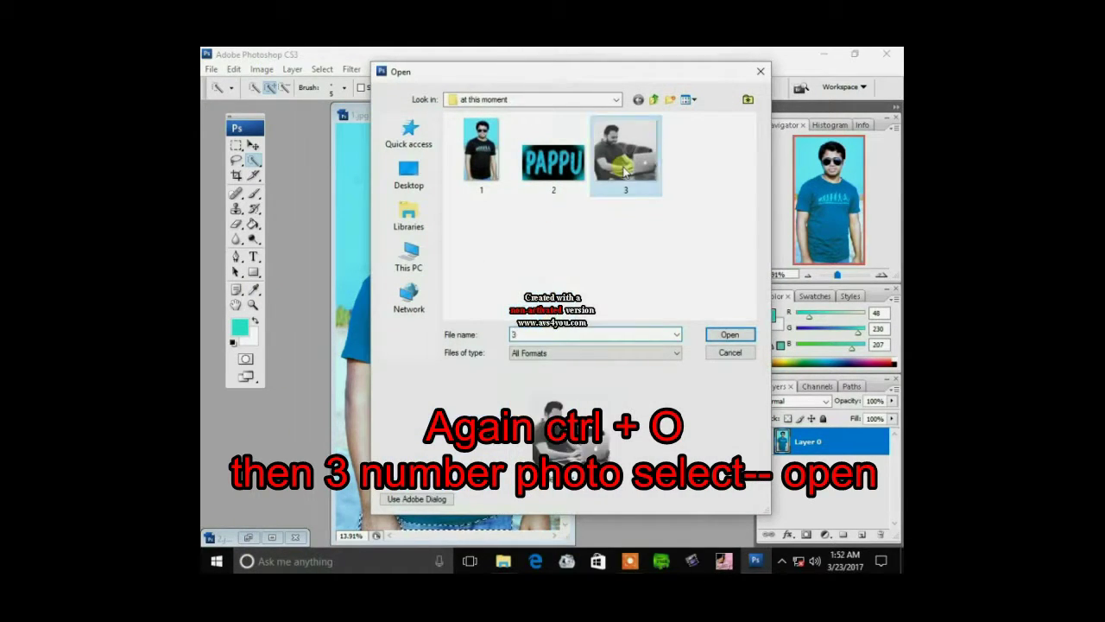
{"action": "double_click", "coordinate": [624, 170]}
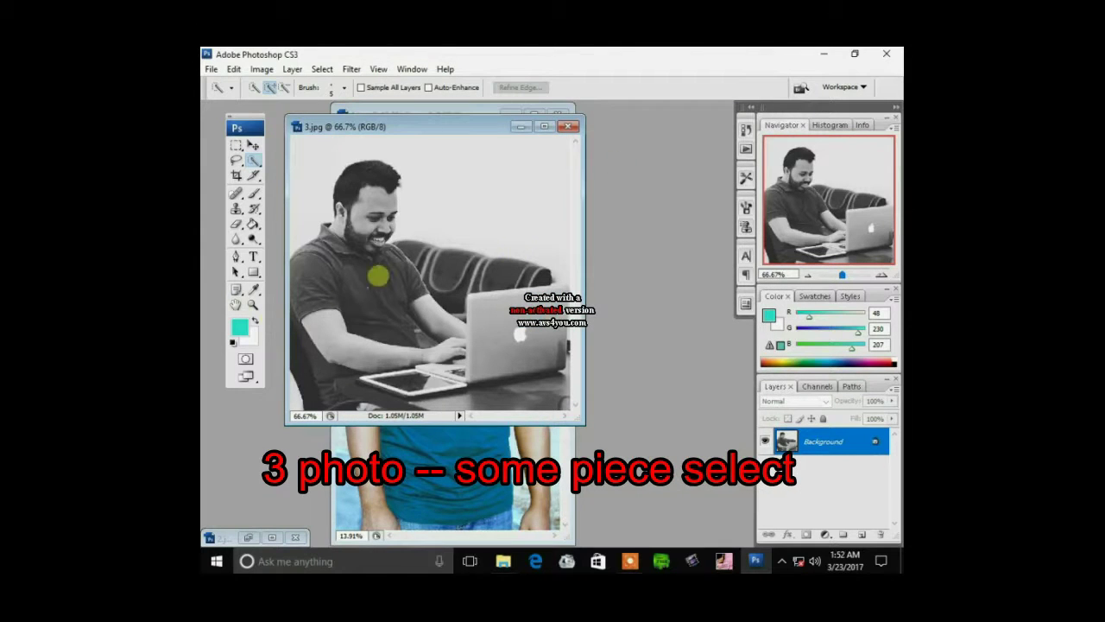
{"action": "left_click_drag", "start_coordinate": [436, 263], "coordinate": [449, 285]}
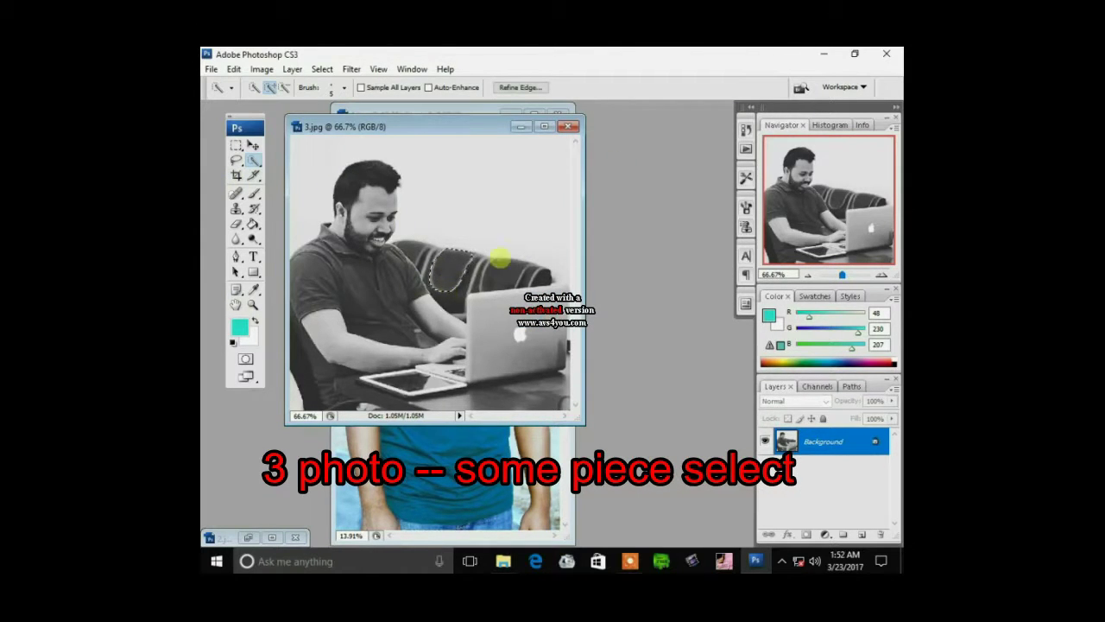
{"action": "left_click", "coordinate": [518, 126]}
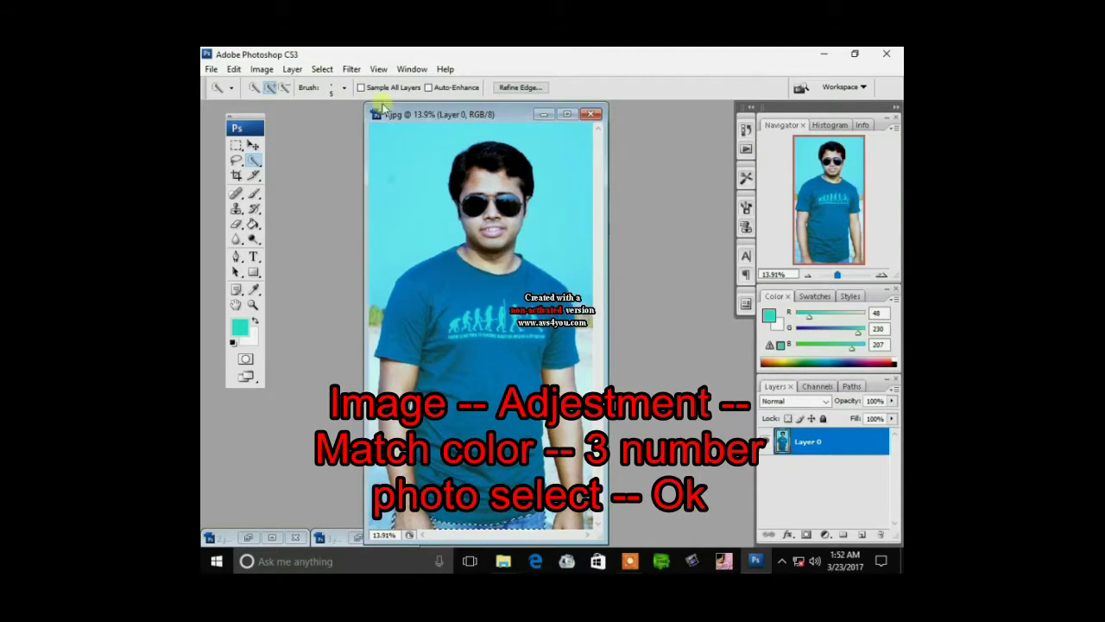
- Apply Match Color to the selection in 1.jpg, using 3.jpg as the colour source
{"action": "left_click", "coordinate": [261, 70]}
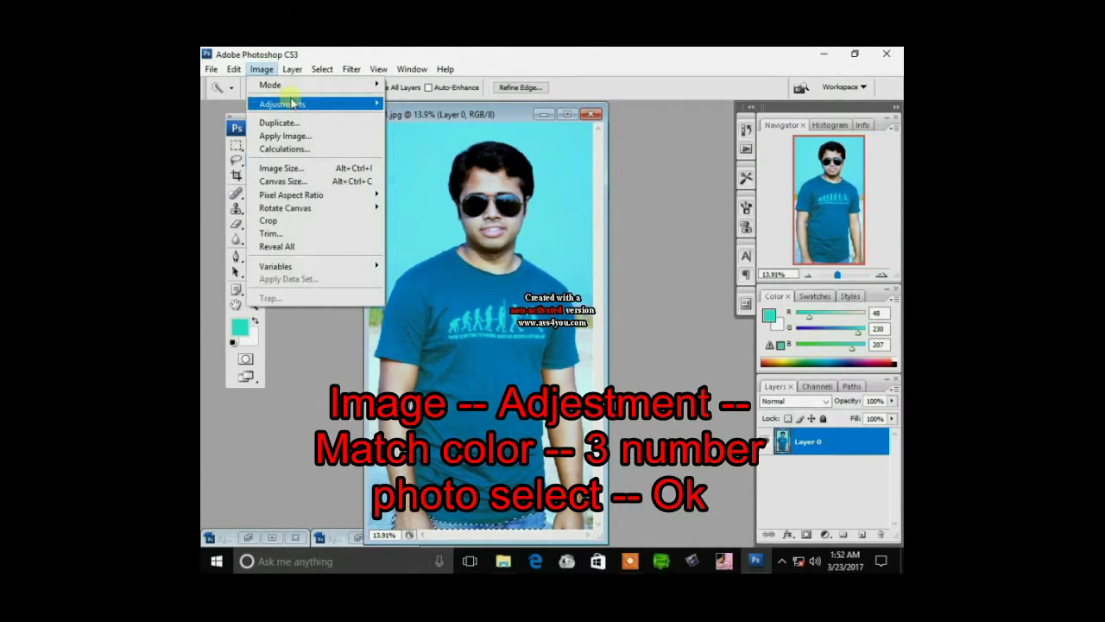
{"action": "mouse_move", "coordinate": [282, 103]}
{"action": "left_click", "coordinate": [421, 242]}
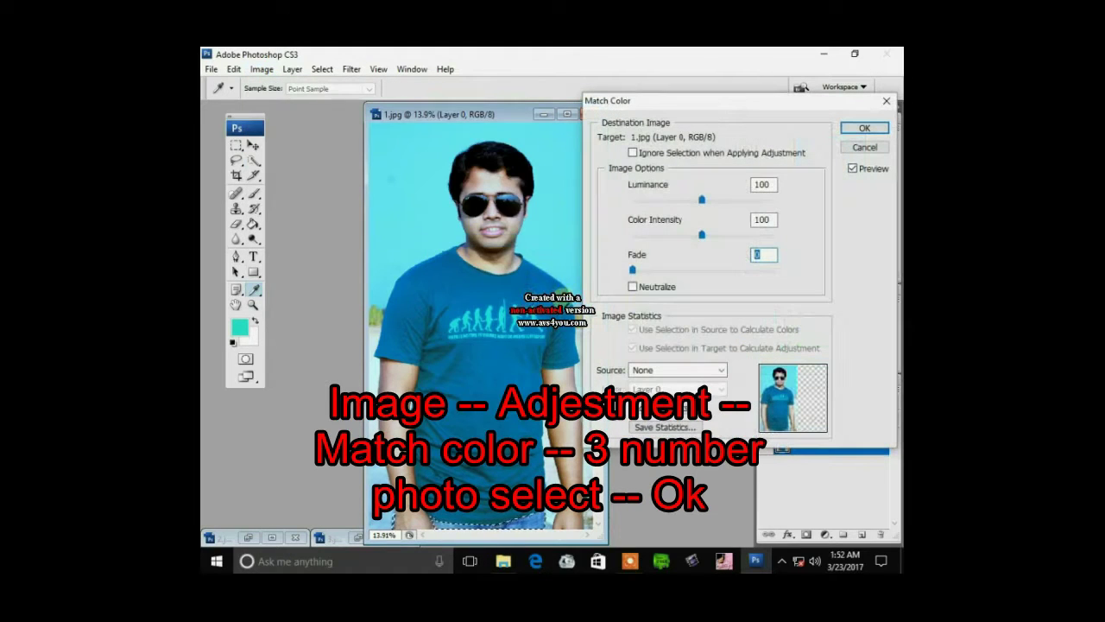
{"action": "left_click", "coordinate": [720, 370]}
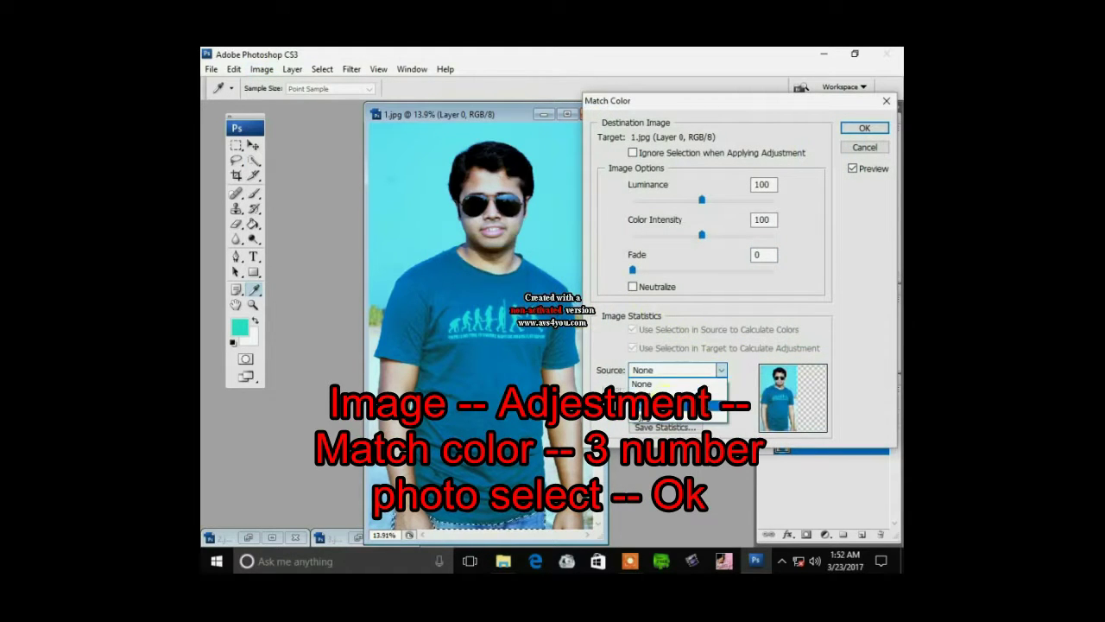
{"action": "left_click", "coordinate": [652, 417]}
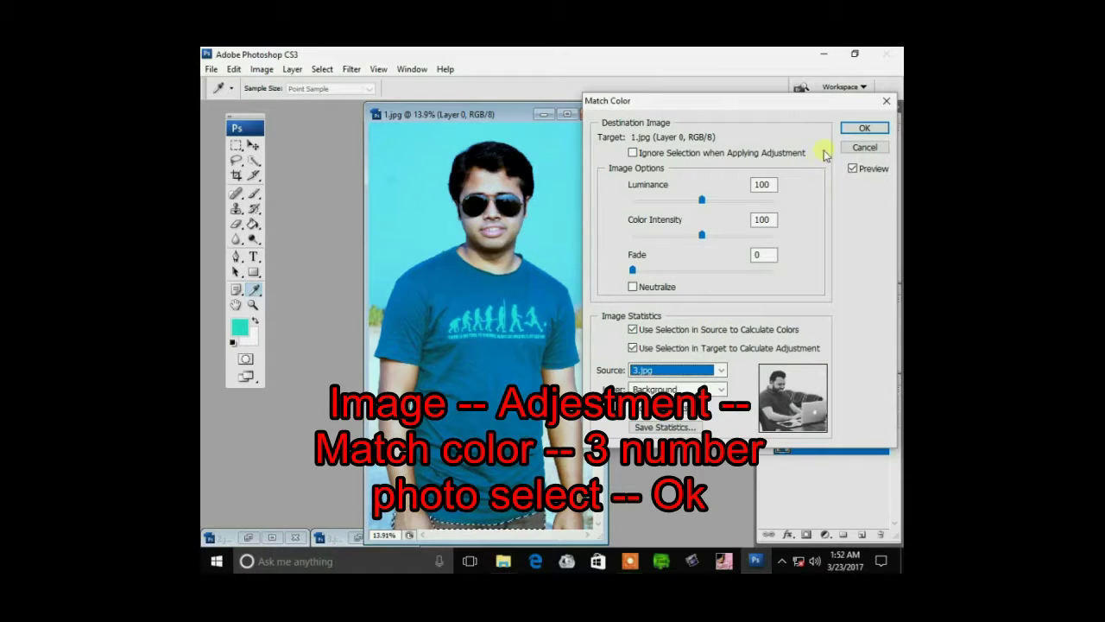
{"action": "left_click", "coordinate": [864, 127]}
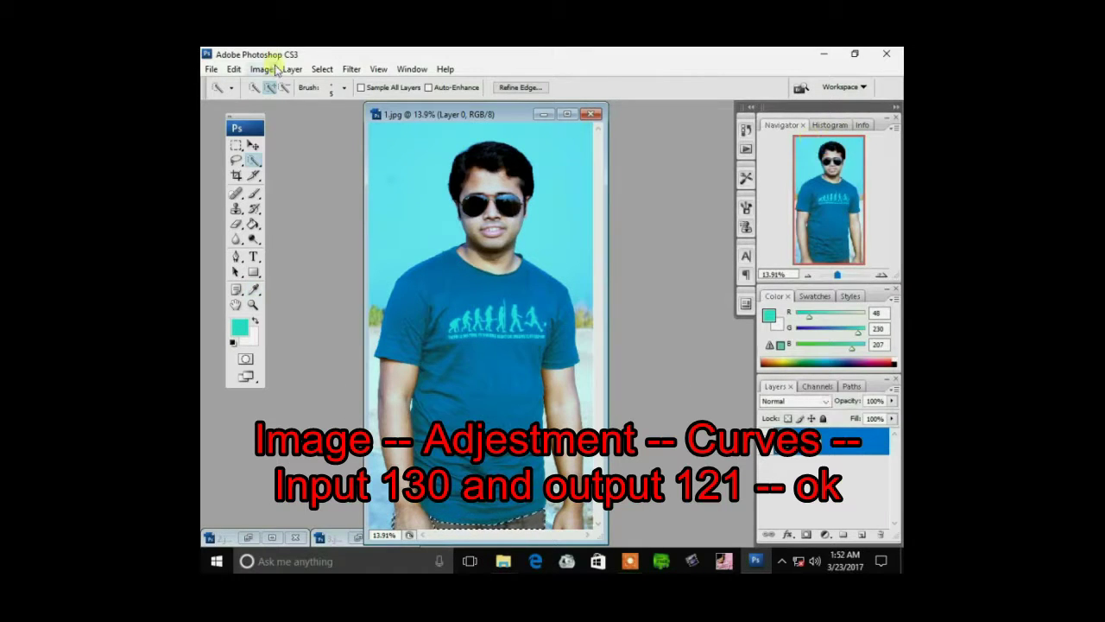
{"action": "left_click", "coordinate": [263, 69]}
{"action": "mouse_move", "coordinate": [283, 104]}
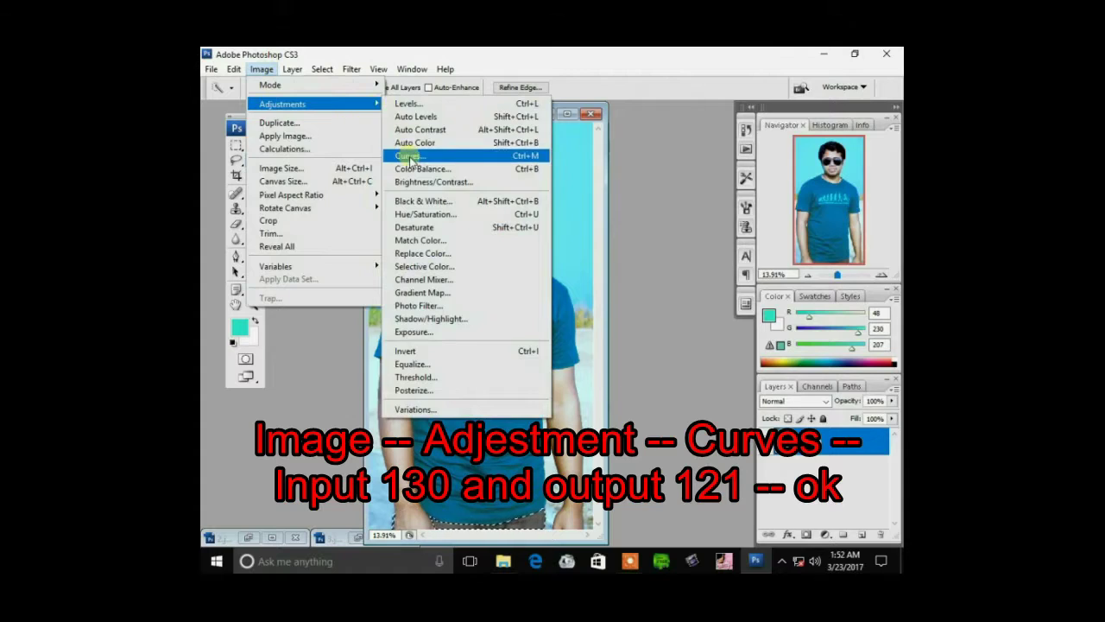
- Apply a Curves point at input 130, output 121 to slightly darken the selection
{"action": "left_click", "coordinate": [406, 156]}
{"action": "left_click_drag", "start_coordinate": [679, 232], "coordinate": [722, 228]}
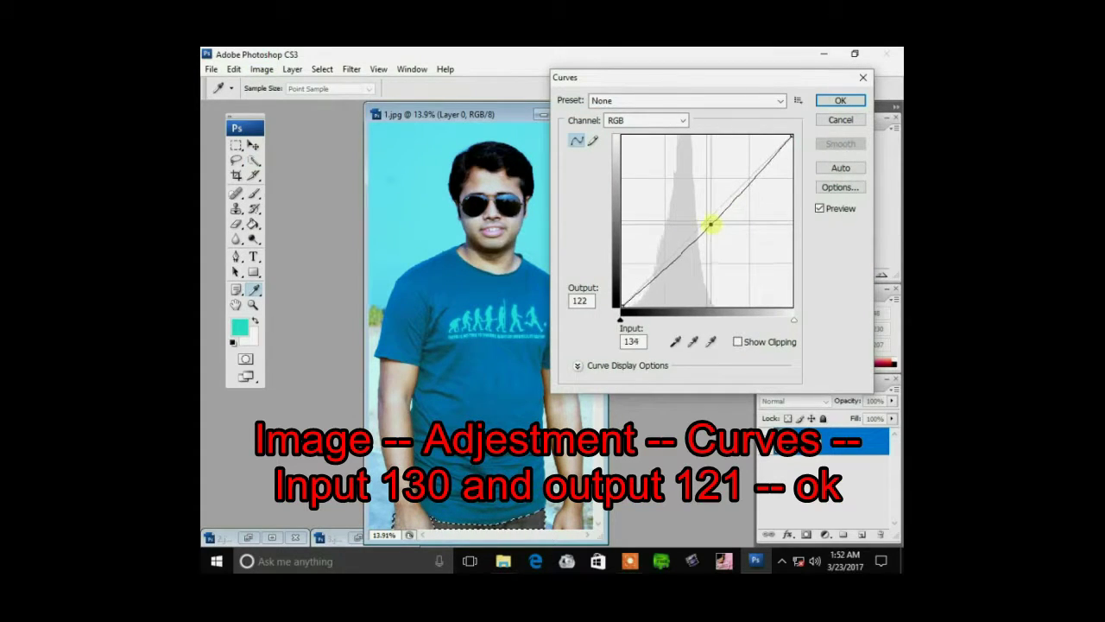
{"action": "left_click_drag", "start_coordinate": [722, 228], "coordinate": [706, 224]}
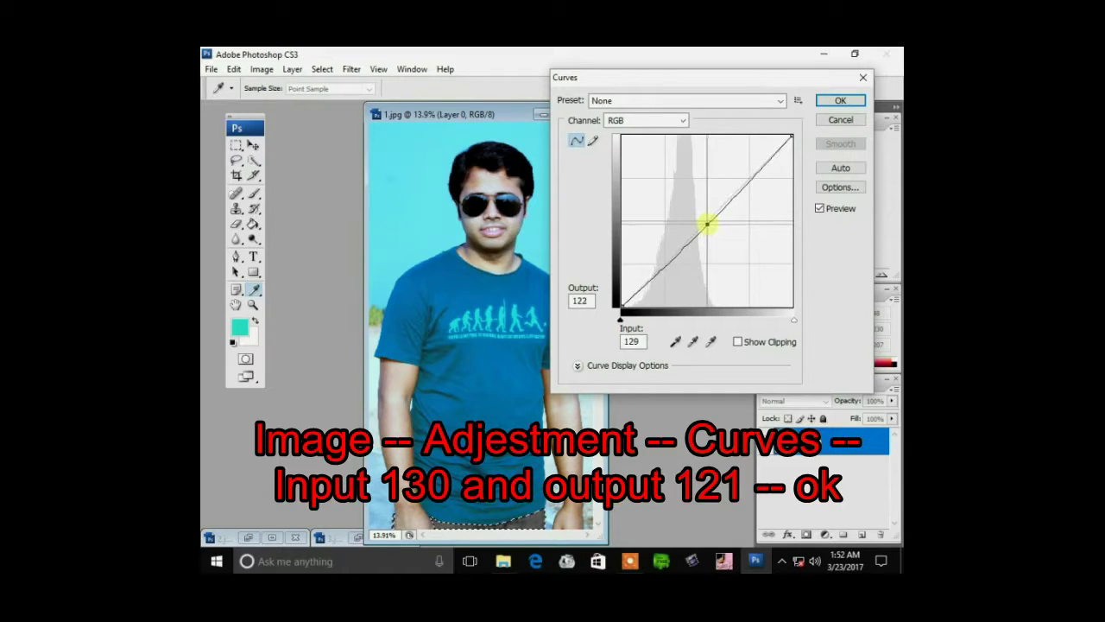
{"action": "left_click_drag", "start_coordinate": [706, 223], "coordinate": [708, 225]}
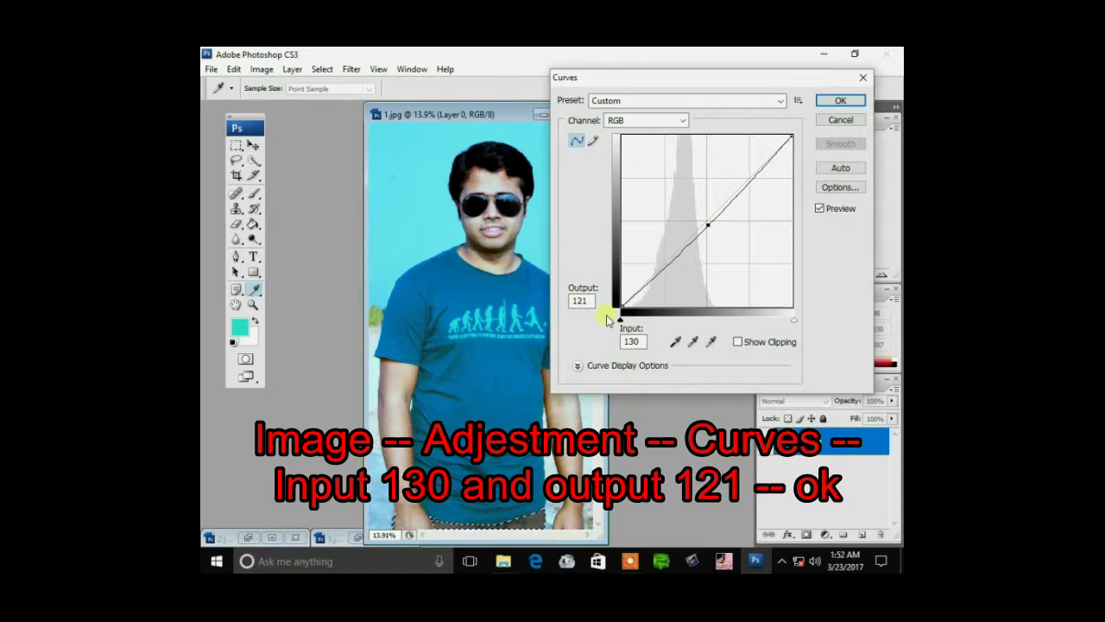
{"action": "left_click", "coordinate": [839, 101]}
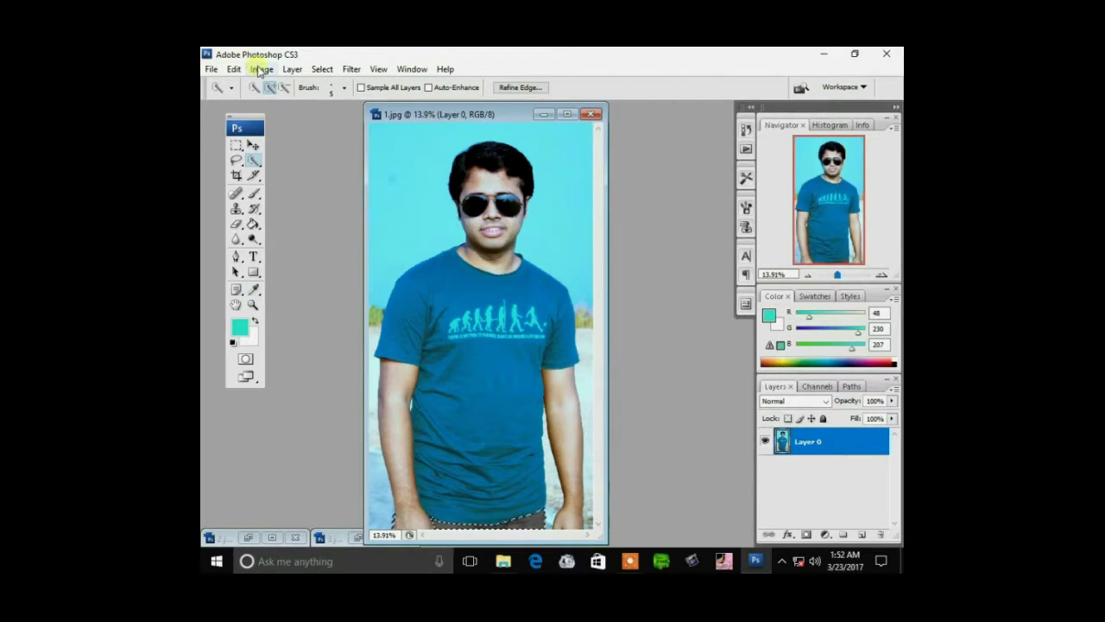
- Apply Levels with input black 4, midtones 0.94 and output white 247
{"action": "left_click", "coordinate": [262, 69]}
{"action": "mouse_move", "coordinate": [282, 103]}
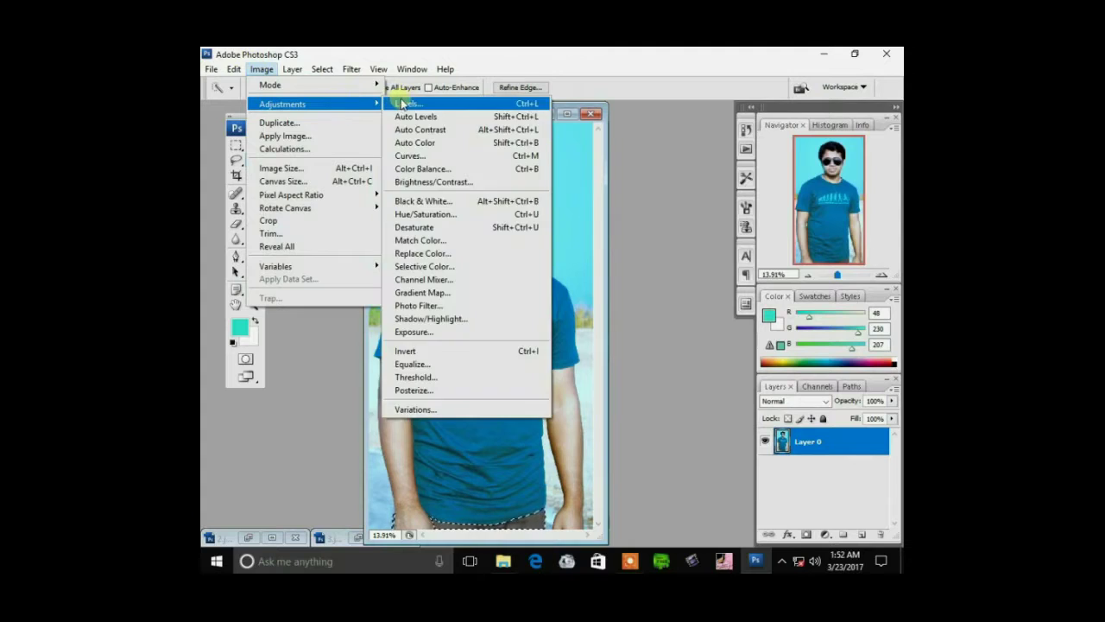
{"action": "left_click", "coordinate": [406, 103]}
{"action": "mouse_move", "coordinate": [753, 199]}
{"action": "left_mouse_down"}
{"action": "mouse_move", "coordinate": [764, 200]}
{"action": "mouse_move", "coordinate": [756, 205]}
{"action": "left_mouse_up"}
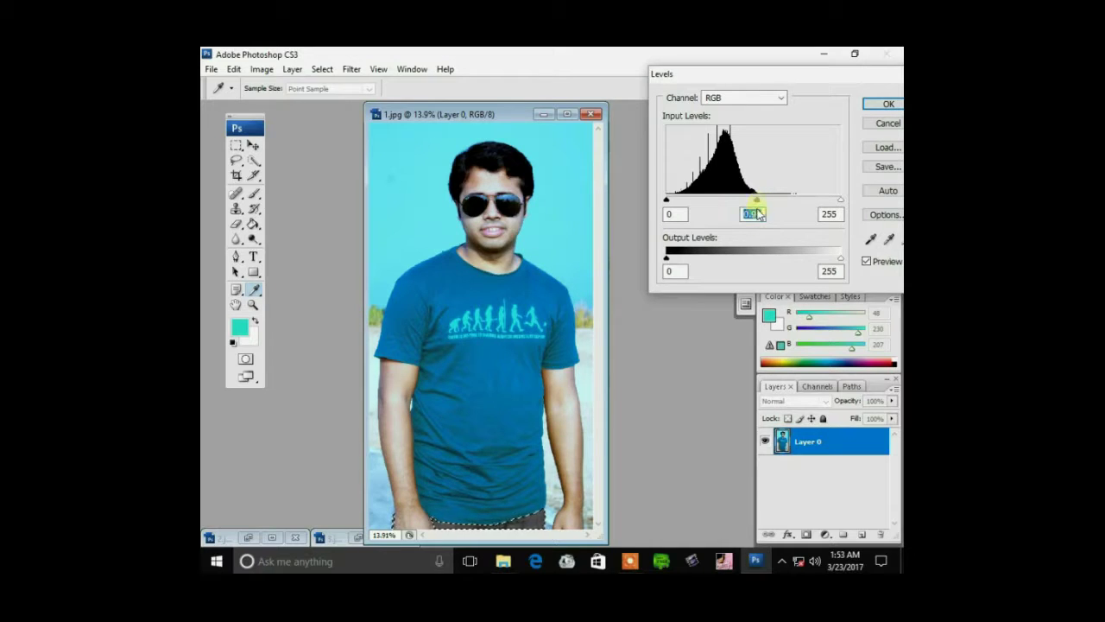
{"action": "left_click", "coordinate": [667, 259]}
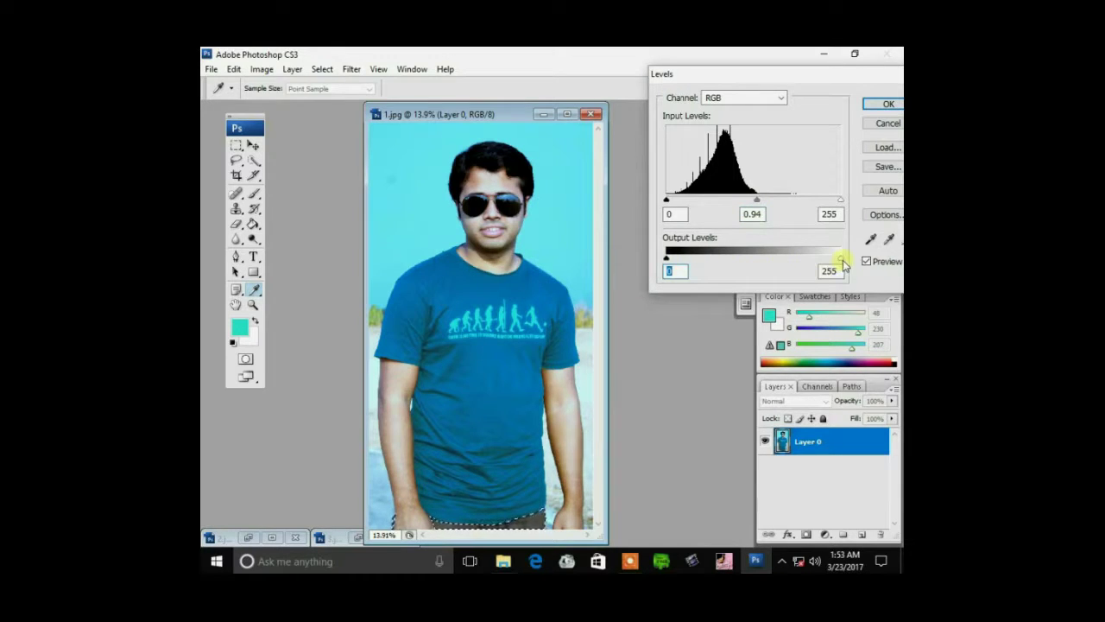
{"action": "left_click_drag", "start_coordinate": [842, 262], "coordinate": [828, 265]}
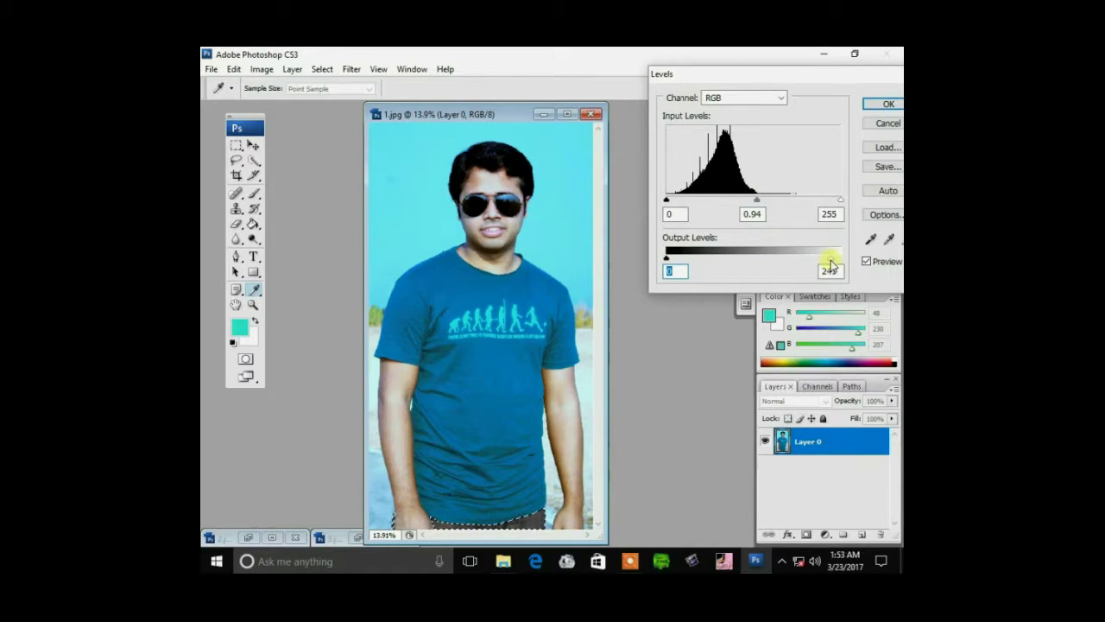
{"action": "left_click_drag", "start_coordinate": [835, 265], "coordinate": [836, 266]}
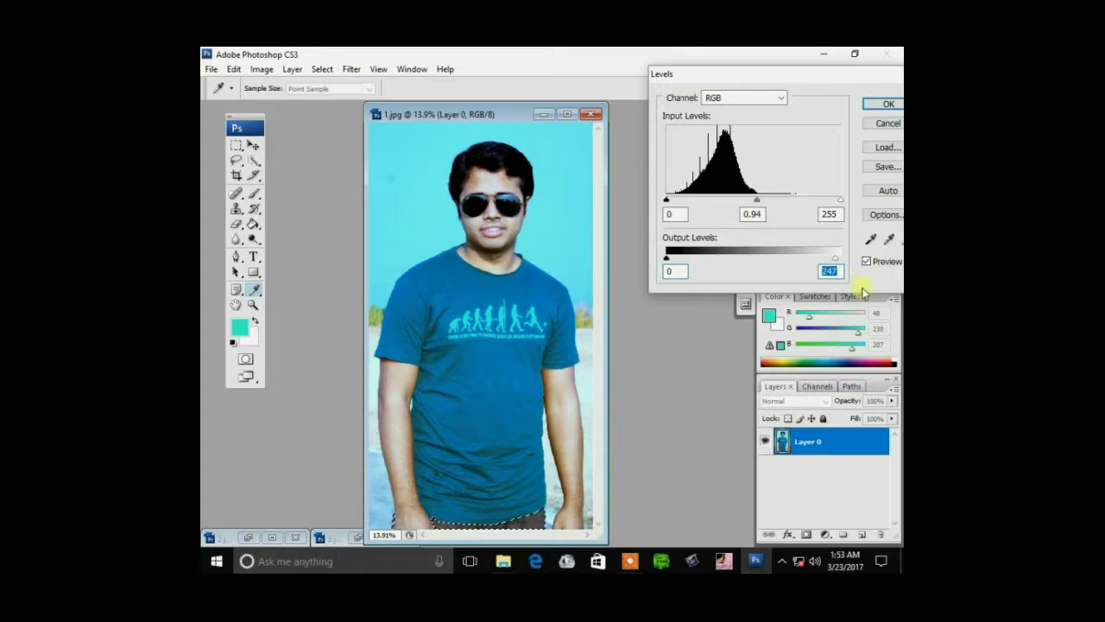
{"action": "left_click_drag", "start_coordinate": [666, 201], "coordinate": [676, 202]}
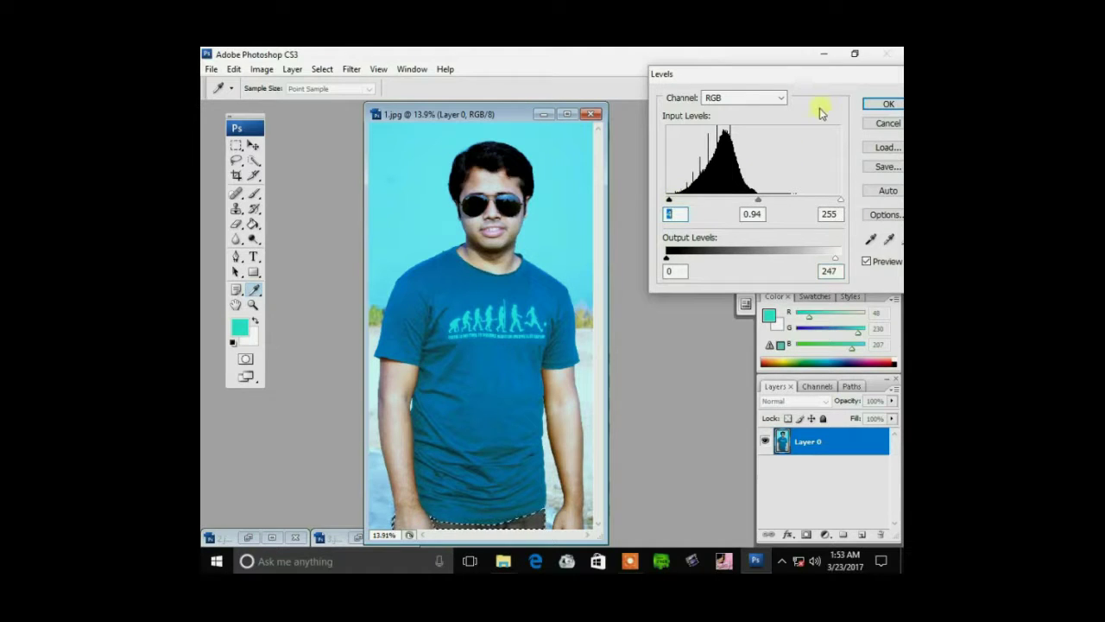
{"action": "left_click", "coordinate": [876, 104]}
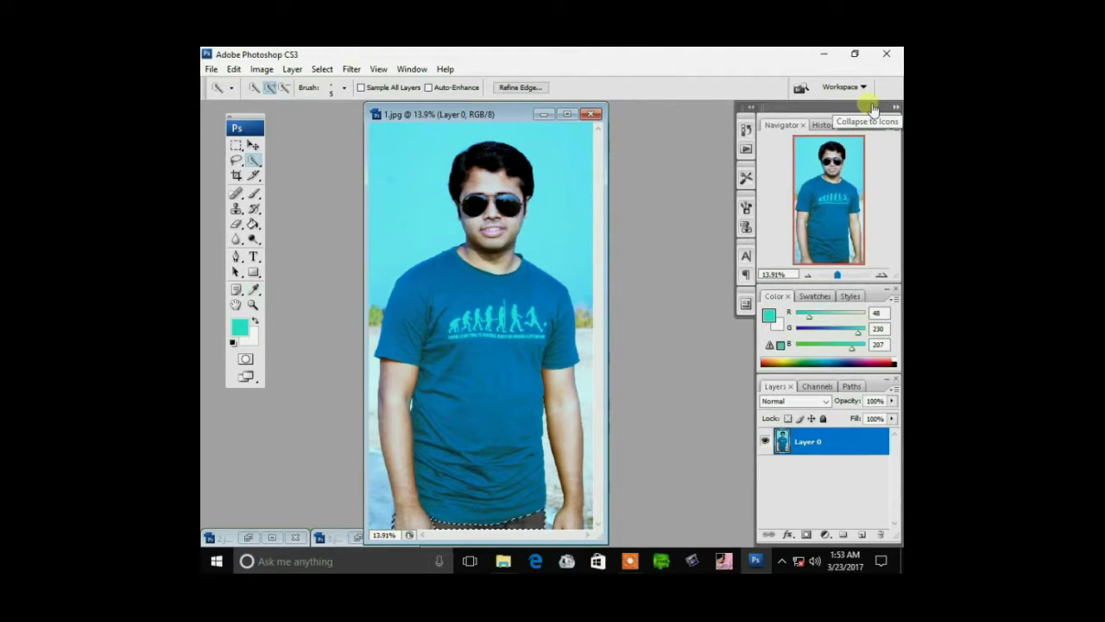
- Deselect, zoom to 50% on the left forearm and choose the Clone Stamp tool
{"action": "key", "text": "ctrl+d"}
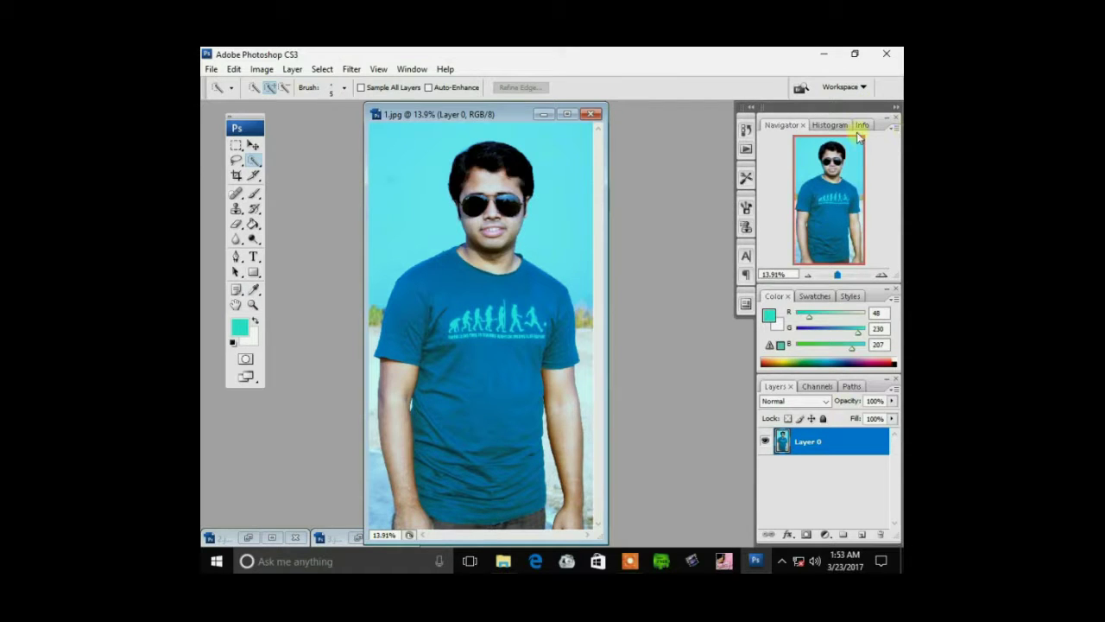
{"action": "key", "text": "ctrl+plus"}
{"action": "key", "text": "ctrl+plus"}
{"action": "key", "text": "ctrl+plus"}
{"action": "key", "text": "ctrl+plus"}
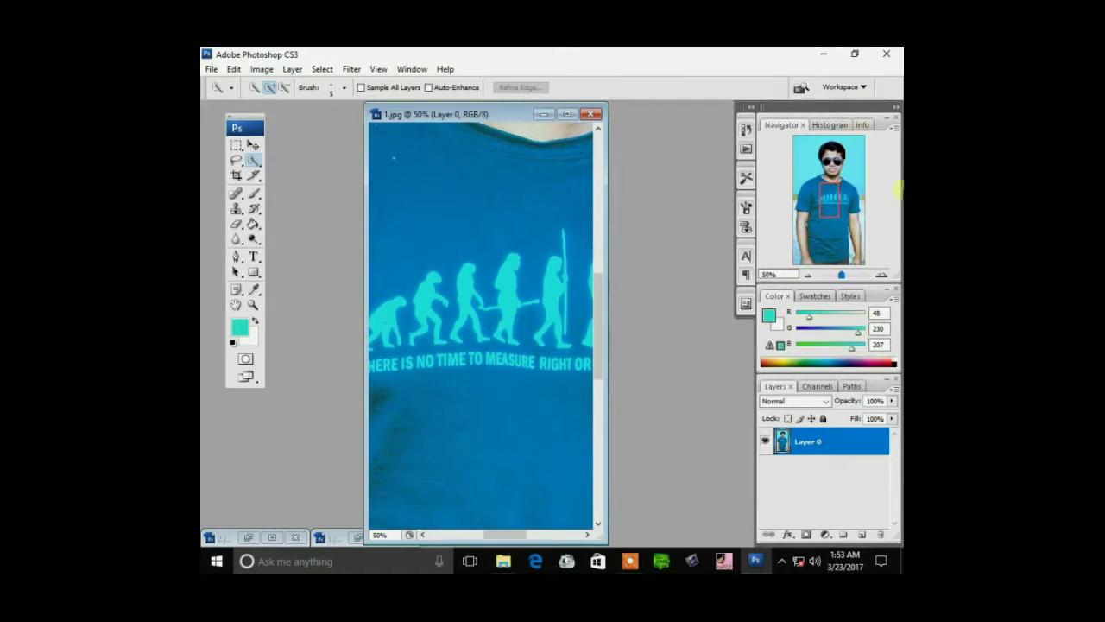
{"action": "left_click_drag", "start_coordinate": [497, 535], "coordinate": [449, 534]}
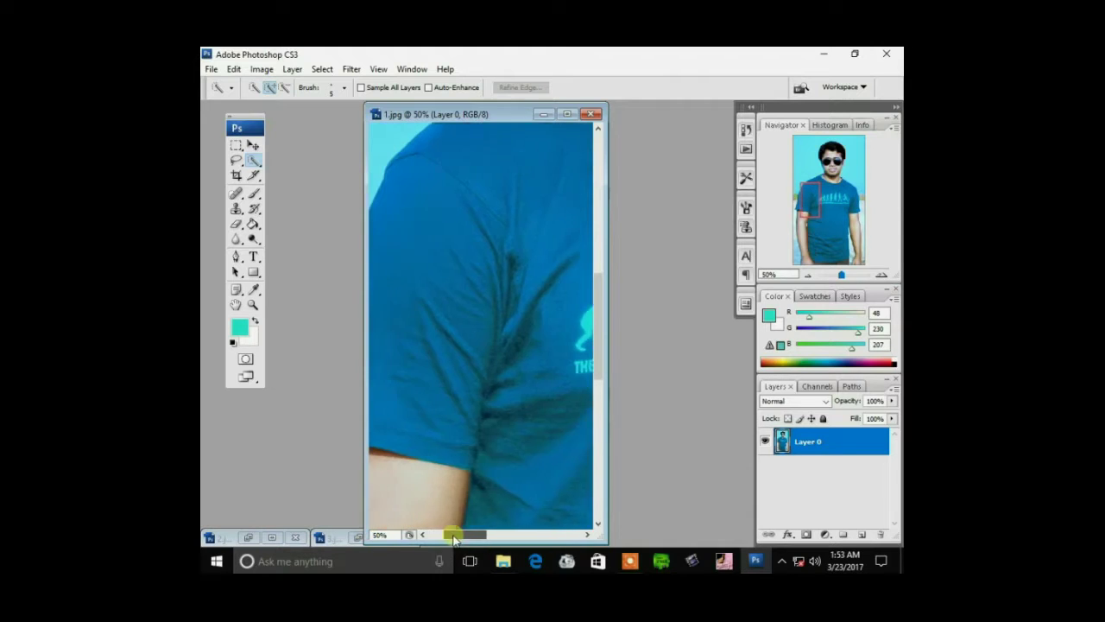
{"action": "left_click_drag", "start_coordinate": [602, 408], "coordinate": [598, 502]}
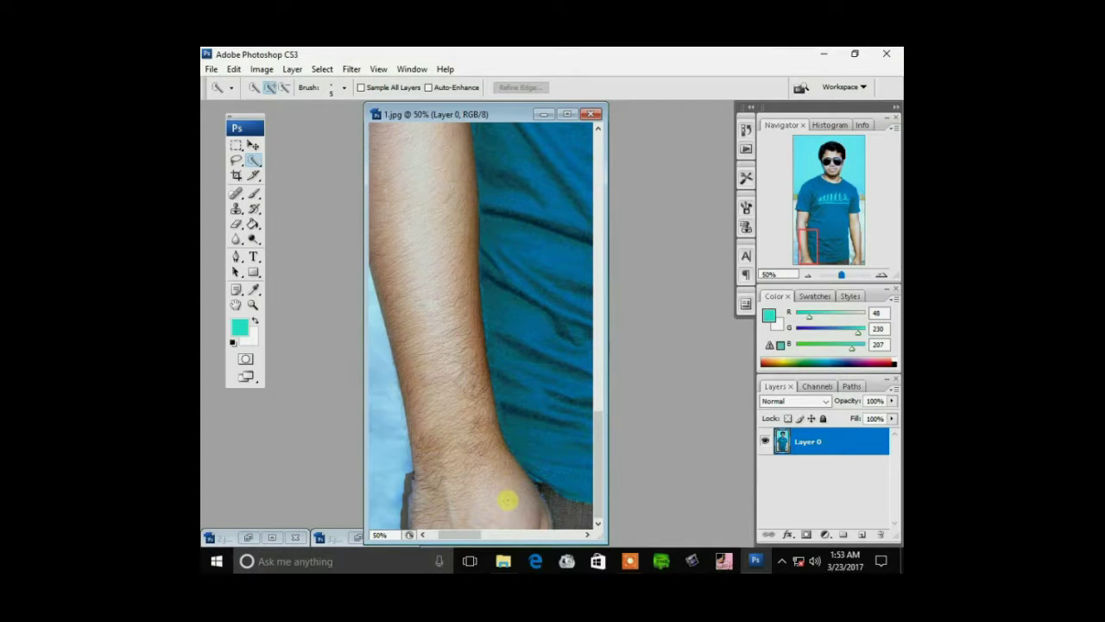
{"action": "left_click", "coordinate": [236, 208]}
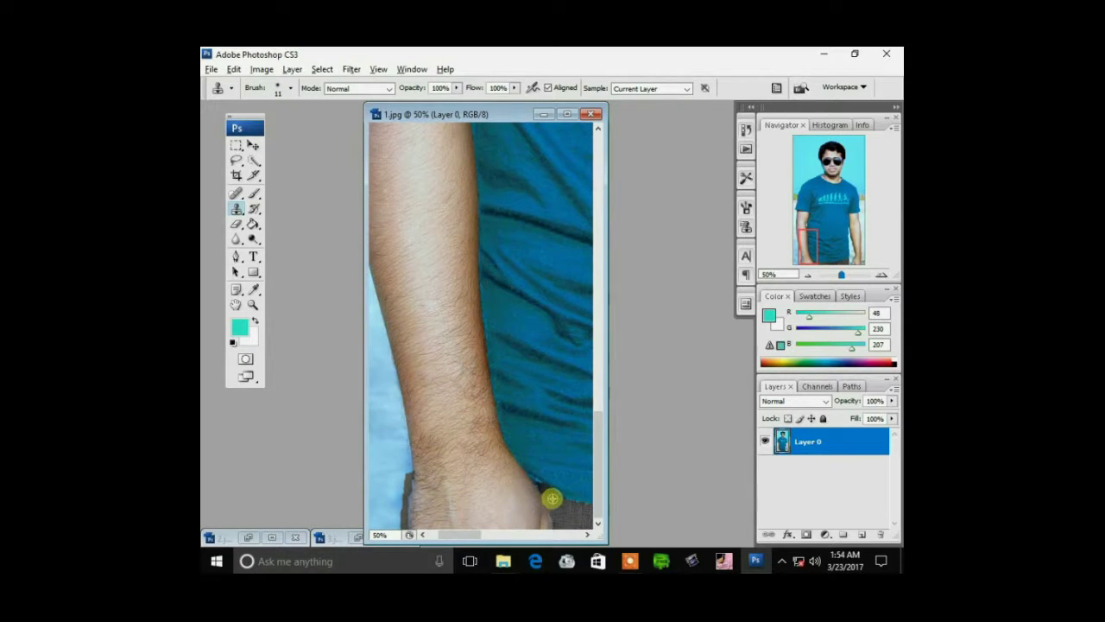
- Set the Clone Stamp brush to 16 px and start cloning at the wrist edge
{"action": "left_click", "coordinate": [291, 88]}
{"action": "left_click_drag", "start_coordinate": [224, 125], "coordinate": [229, 125]}
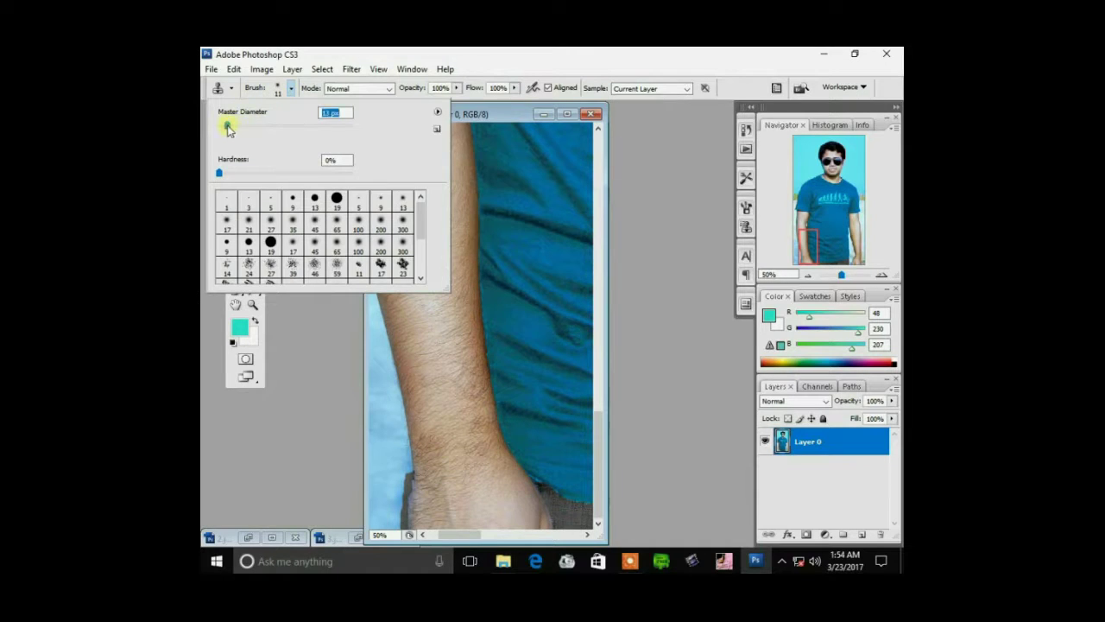
{"action": "left_click", "coordinate": [329, 403]}
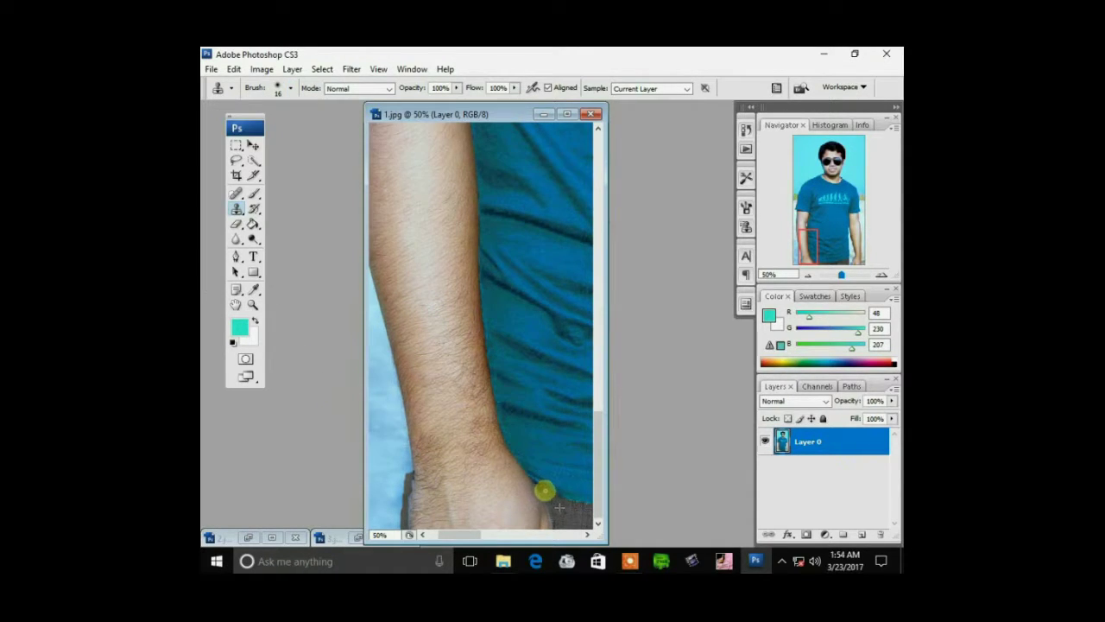
{"action": "left_click_drag", "start_coordinate": [544, 491], "coordinate": [543, 493]}
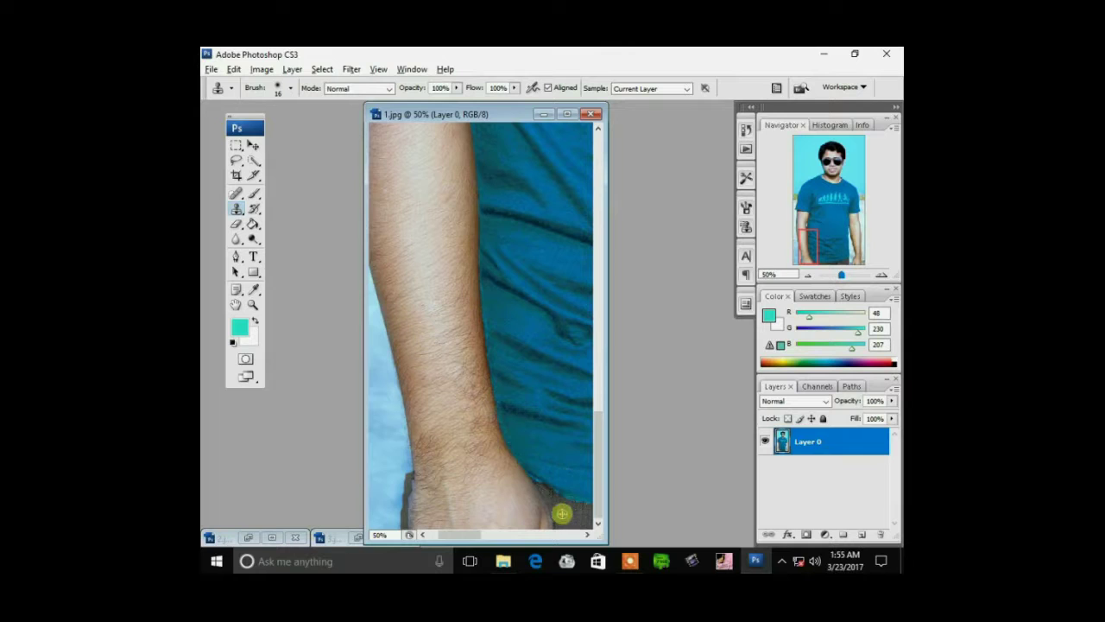
- Clone over the wrist and trouser edge until it looks smooth
{"action": "mouse_move", "coordinate": [571, 521]}
{"action": "left_mouse_down"}
{"action": "mouse_move", "coordinate": [546, 497]}
{"action": "mouse_move", "coordinate": [552, 514]}
{"action": "left_mouse_up"}
{"action": "mouse_move", "coordinate": [556, 533]}
{"action": "left_mouse_down"}
{"action": "mouse_move", "coordinate": [553, 516]}
{"action": "mouse_move", "coordinate": [574, 516]}
{"action": "mouse_move", "coordinate": [555, 523]}
{"action": "left_mouse_up"}
{"action": "left_click", "coordinate": [452, 535]}
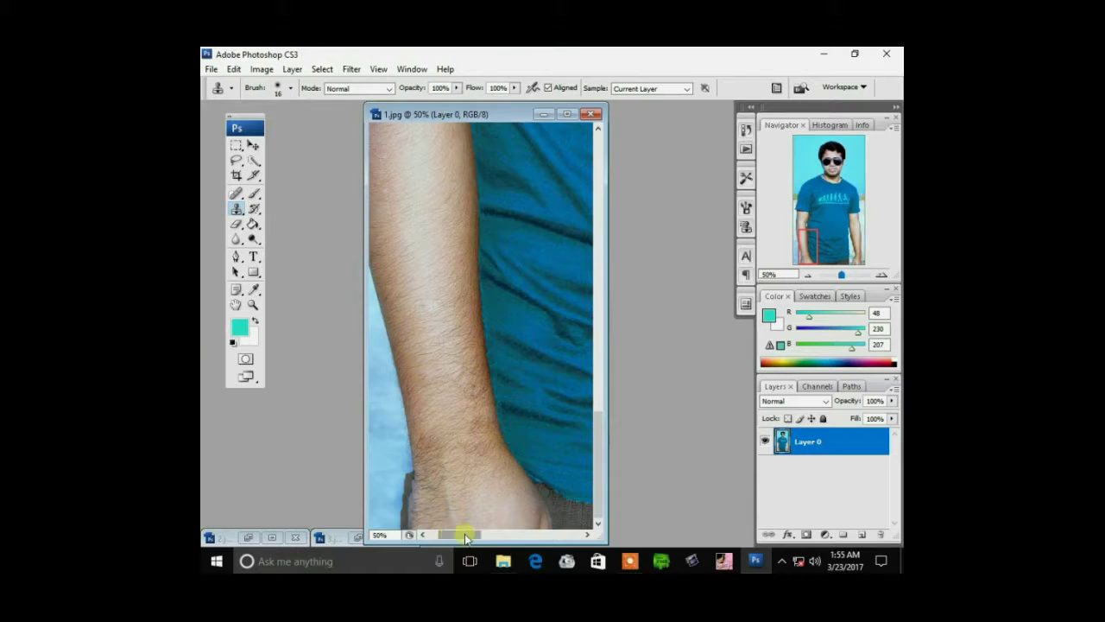
{"action": "left_click_drag", "start_coordinate": [453, 535], "coordinate": [438, 533]}
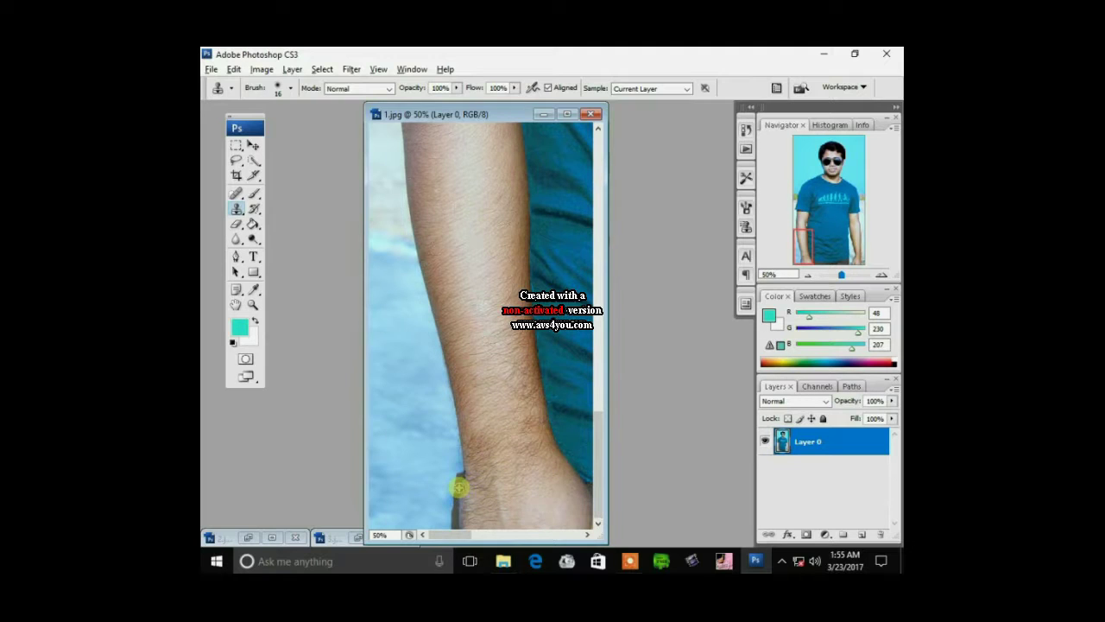
{"action": "mouse_move", "coordinate": [459, 488]}
{"action": "left_mouse_down"}
{"action": "mouse_move", "coordinate": [458, 520]}
{"action": "mouse_move", "coordinate": [462, 489]}
{"action": "mouse_move", "coordinate": [446, 498]}
{"action": "mouse_move", "coordinate": [469, 500]}
{"action": "mouse_move", "coordinate": [455, 495]}
{"action": "left_mouse_up"}
{"action": "left_click_drag", "start_coordinate": [464, 481], "coordinate": [458, 521]}
- Zoom to 100% on the lower outer edge of the left forearm
{"action": "key", "text": "ctrl+0"}
{"action": "key", "text": "ctrl+plus"}
{"action": "key", "text": "ctrl+plus"}
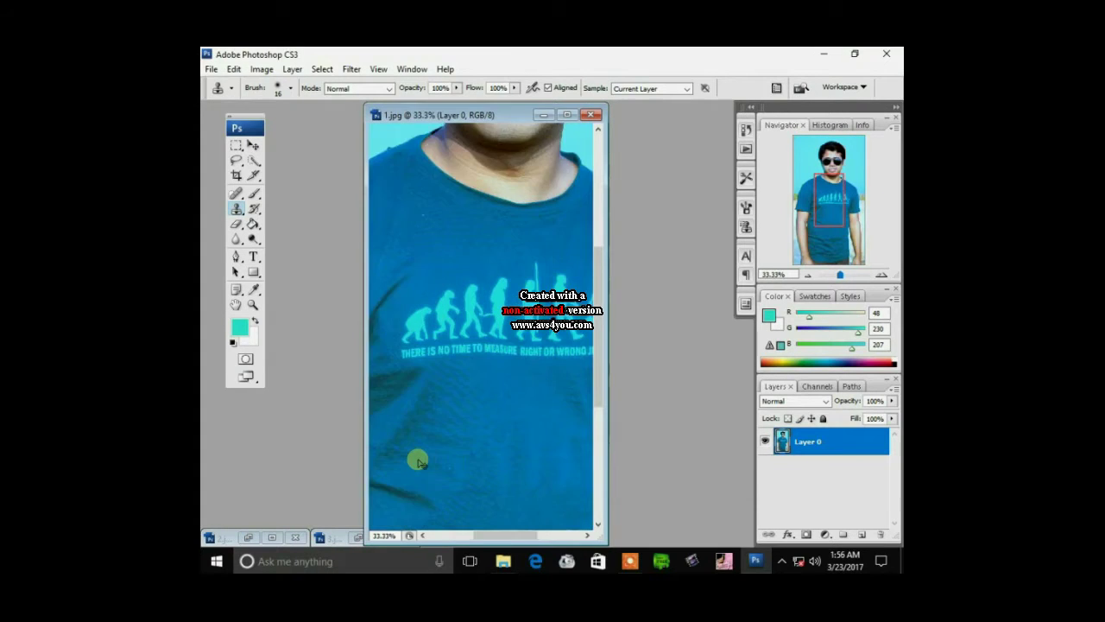
{"action": "key", "text": "ctrl+plus"}
{"action": "key", "text": "ctrl+plus"}
{"action": "key", "text": "ctrl+plus"}
{"action": "key", "text": "ctrl+plus"}
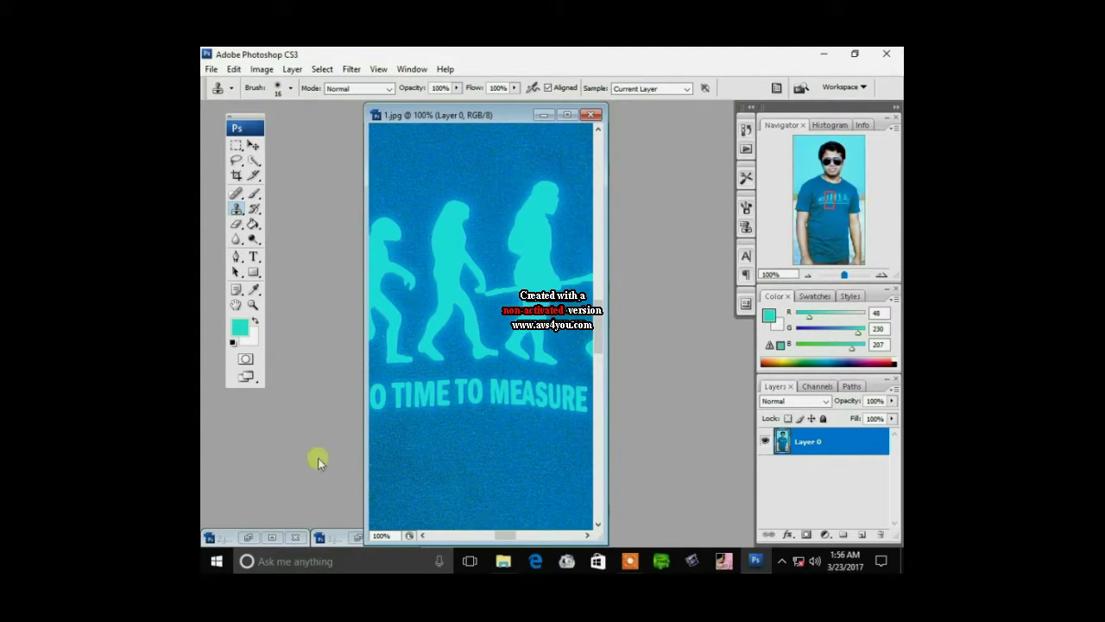
{"action": "left_click_drag", "start_coordinate": [507, 537], "coordinate": [444, 535]}
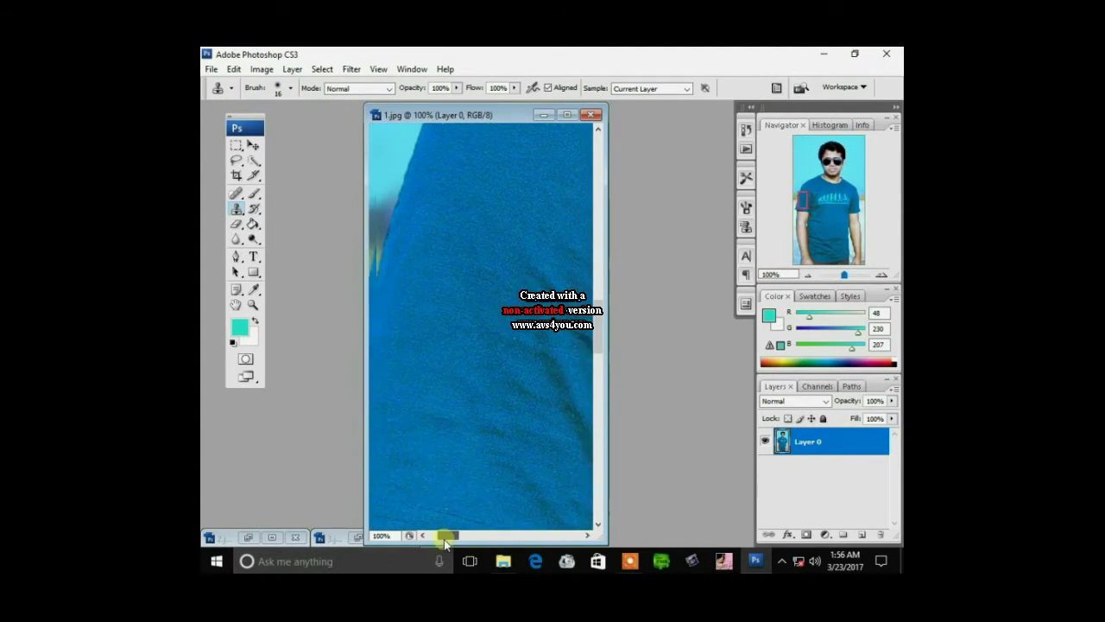
{"action": "left_click_drag", "start_coordinate": [597, 341], "coordinate": [623, 511]}
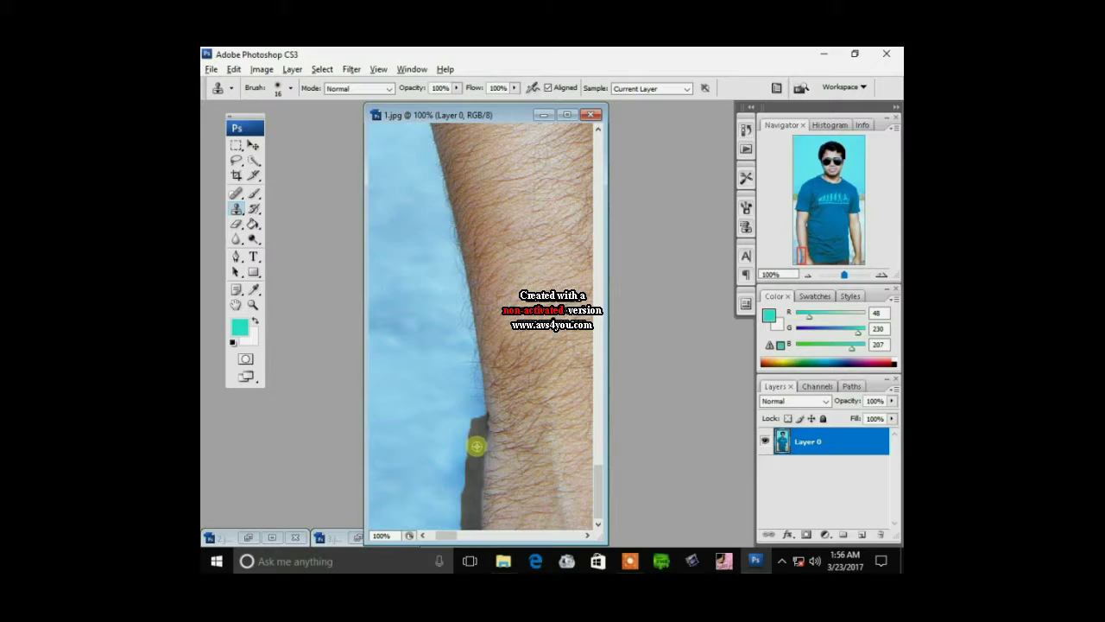
- Clone over the top of the grey strip and shrink the brush to 5 px
{"action": "left_click_drag", "start_coordinate": [482, 416], "coordinate": [475, 417]}
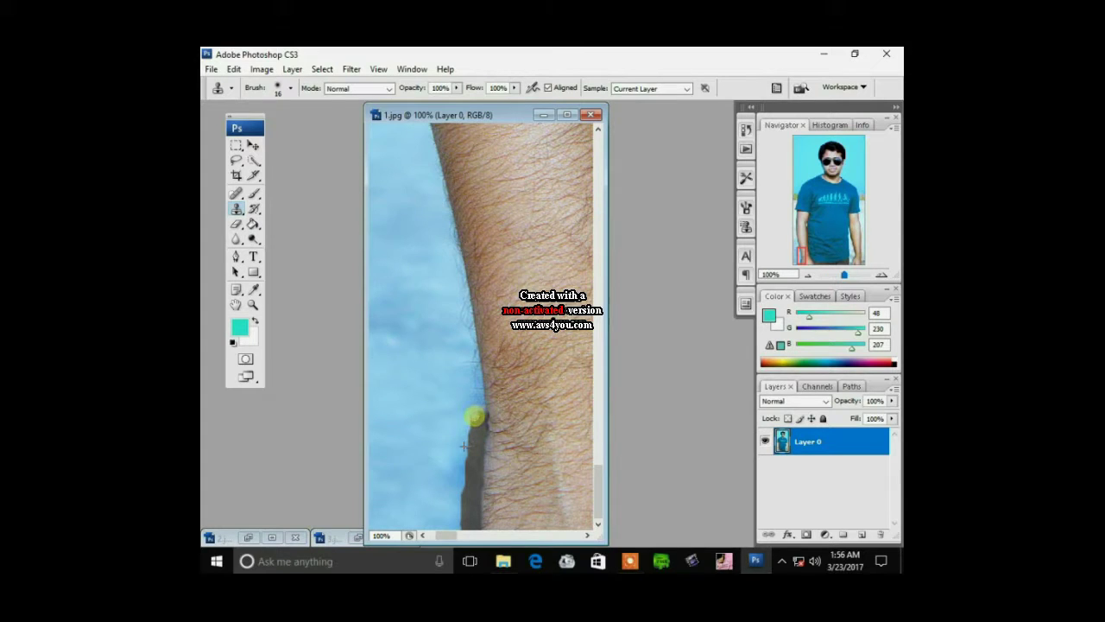
{"action": "left_click", "coordinate": [291, 88]}
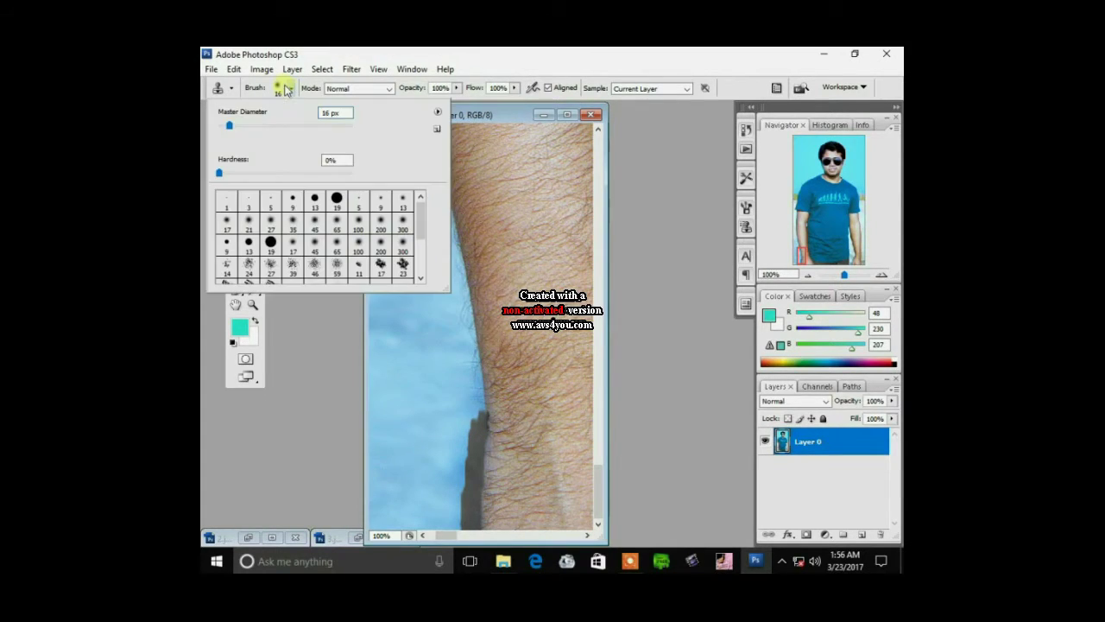
{"action": "left_click_drag", "start_coordinate": [230, 129], "coordinate": [221, 132]}
{"action": "left_click", "coordinate": [354, 418]}
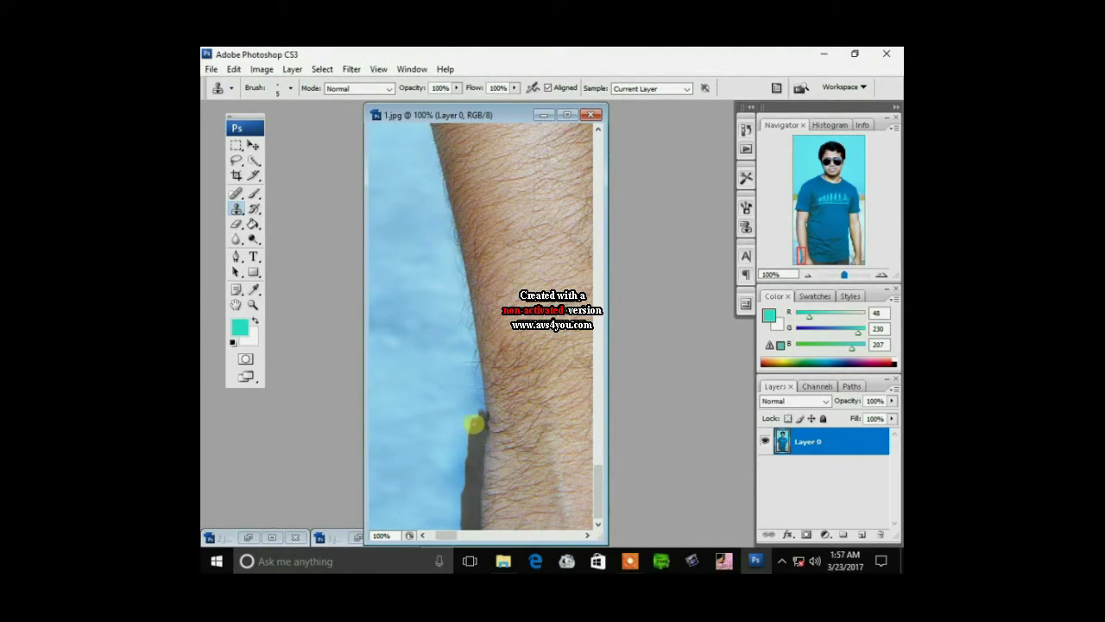
- Clone the grey strip along the forearm's outer edge, then fit the photo on screen
{"action": "left_click_drag", "start_coordinate": [474, 414], "coordinate": [477, 438]}
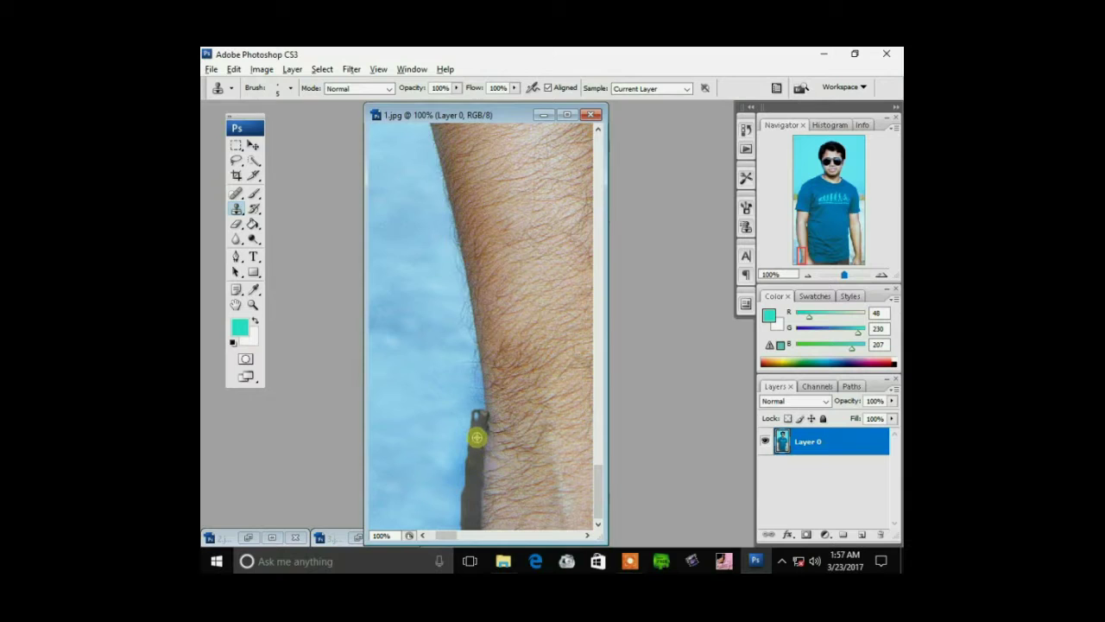
{"action": "mouse_move", "coordinate": [477, 437]}
{"action": "left_mouse_down"}
{"action": "mouse_move", "coordinate": [477, 414]}
{"action": "mouse_move", "coordinate": [455, 414]}
{"action": "mouse_move", "coordinate": [475, 437]}
{"action": "mouse_move", "coordinate": [475, 421]}
{"action": "mouse_move", "coordinate": [510, 439]}
{"action": "mouse_move", "coordinate": [485, 432]}
{"action": "left_mouse_up"}
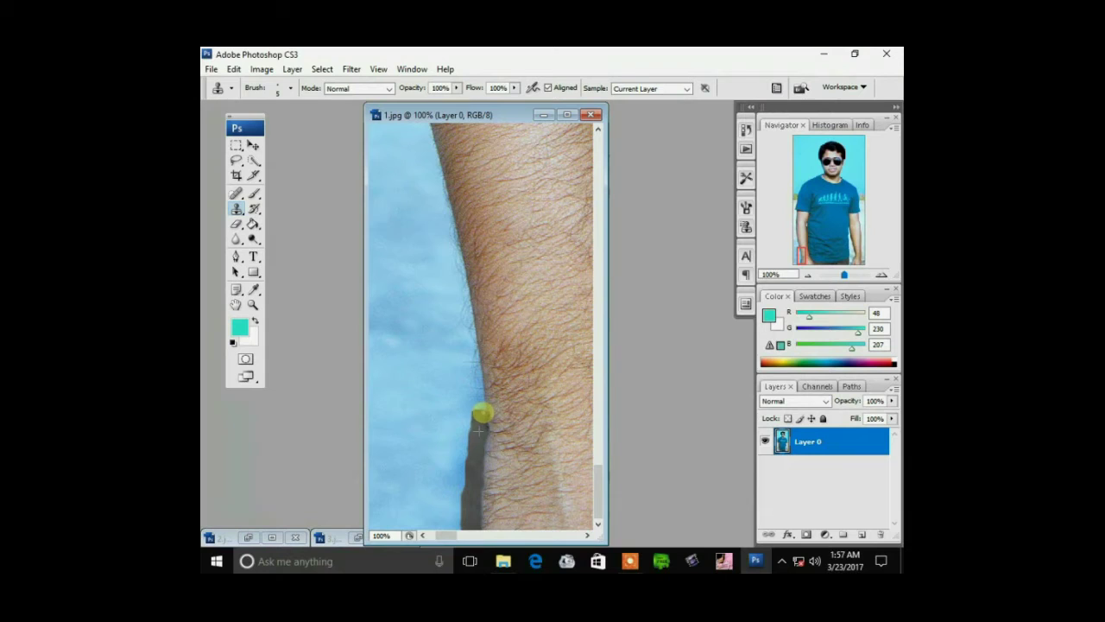
{"action": "mouse_move", "coordinate": [481, 414]}
{"action": "left_mouse_down"}
{"action": "mouse_move", "coordinate": [442, 446]}
{"action": "mouse_move", "coordinate": [481, 420]}
{"action": "mouse_move", "coordinate": [491, 444]}
{"action": "mouse_move", "coordinate": [474, 412]}
{"action": "left_mouse_up"}
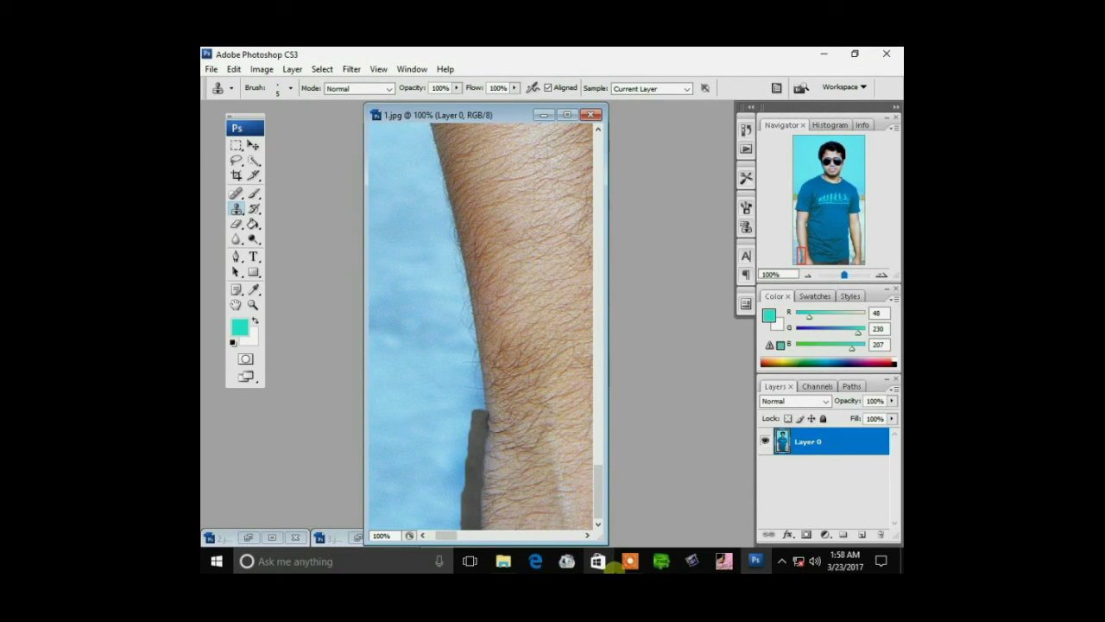
{"action": "key", "text": "ctrl+0"}
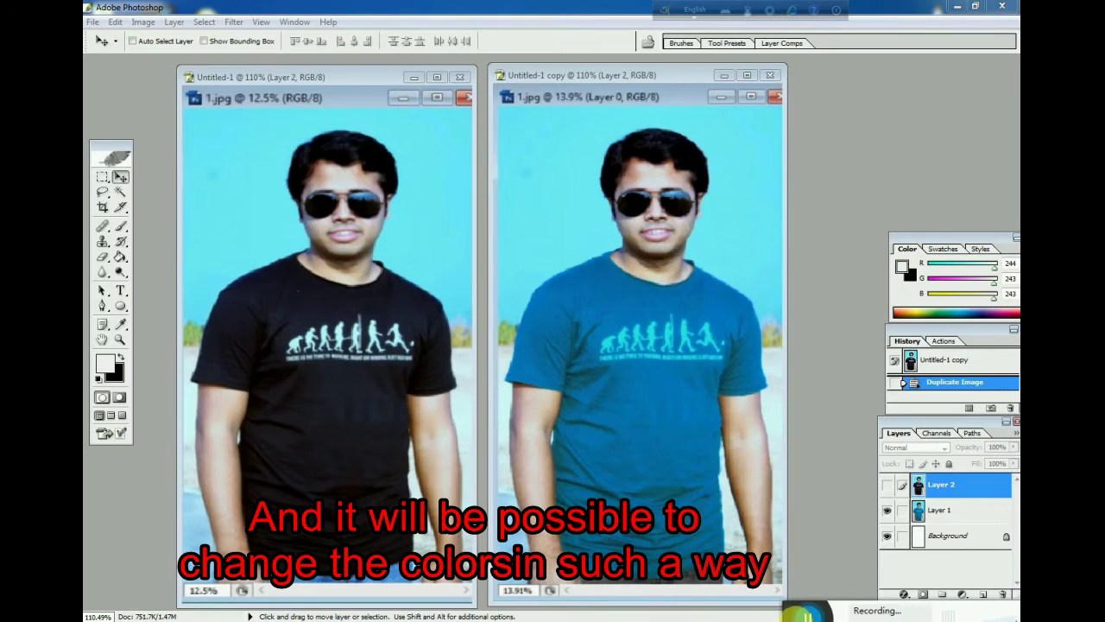